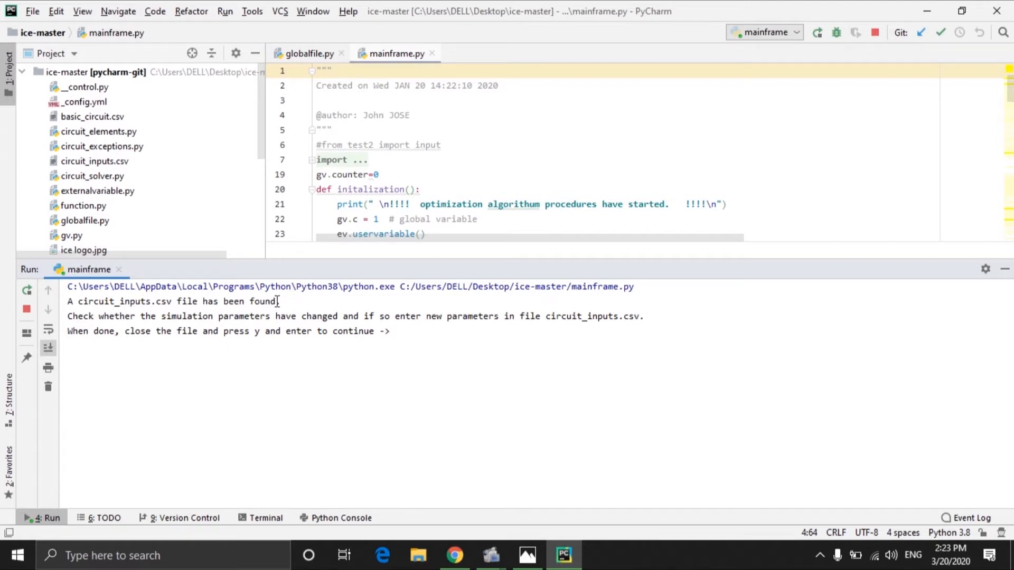
Step: Open circuit_inputs.csv and set the circuit file name at the end of the first row to basic_circuit.csv
double_click(111, 164)
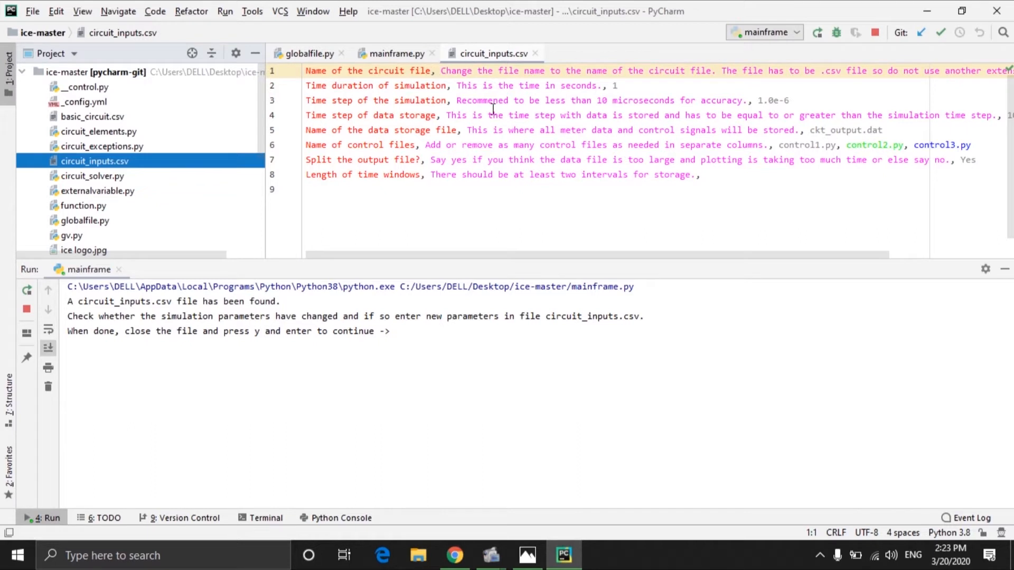
left_click_drag(507, 255, 634, 334)
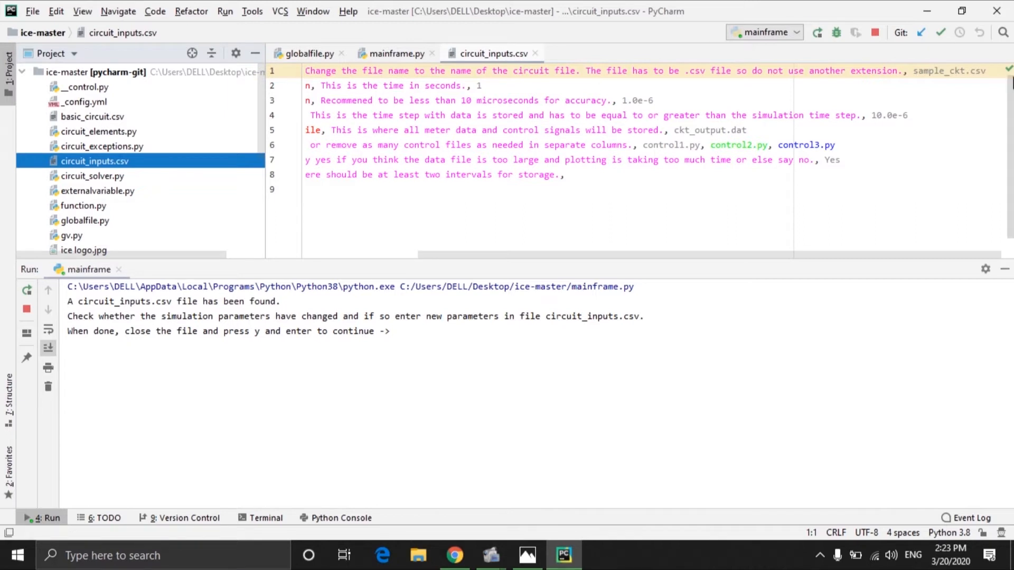
left_click(967, 74)
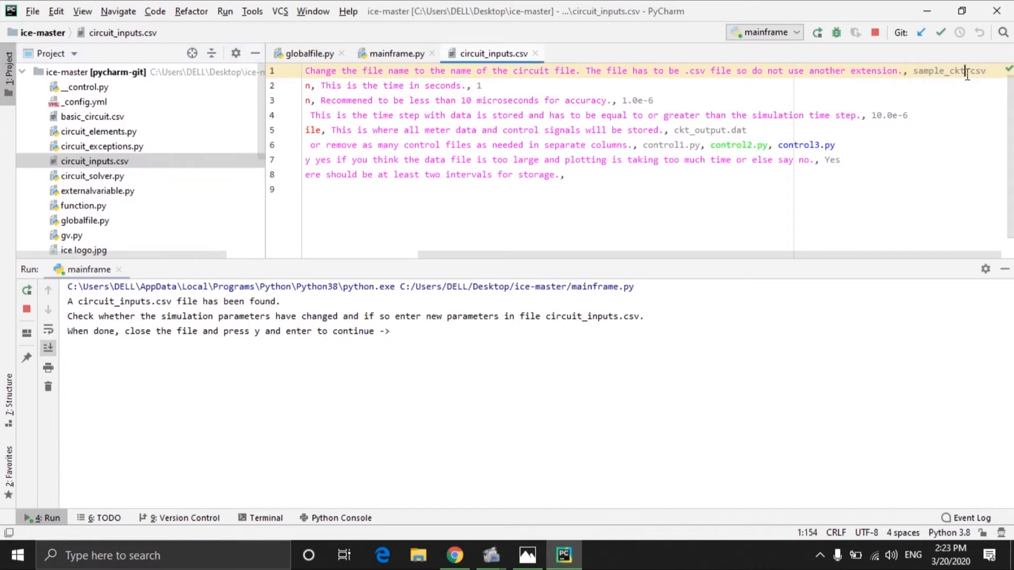
key("BackSpace")
key("BackSpace")
key("BackSpace")
key("BackSpace")
key("BackSpace")
key("BackSpace")
key("BackSpace")
key("BackSpace")
key("BackSpace")
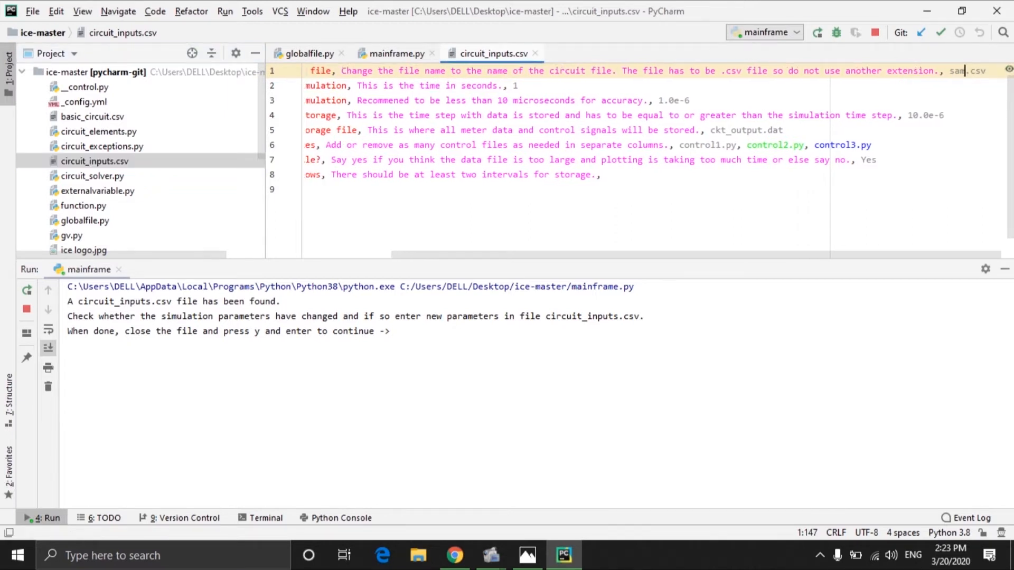
key("BackSpace")
type("basic")
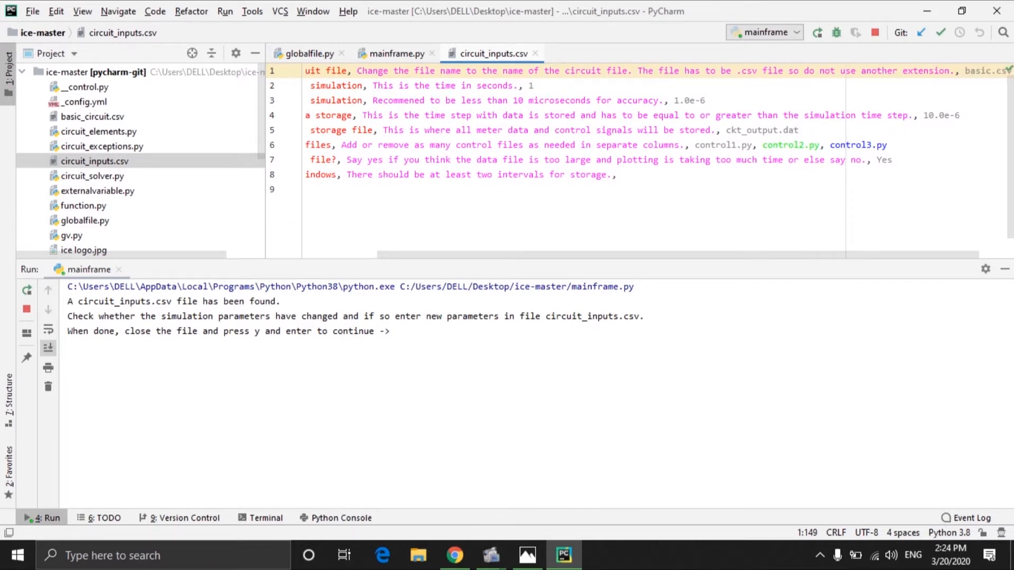
type("_")
type("circuit")
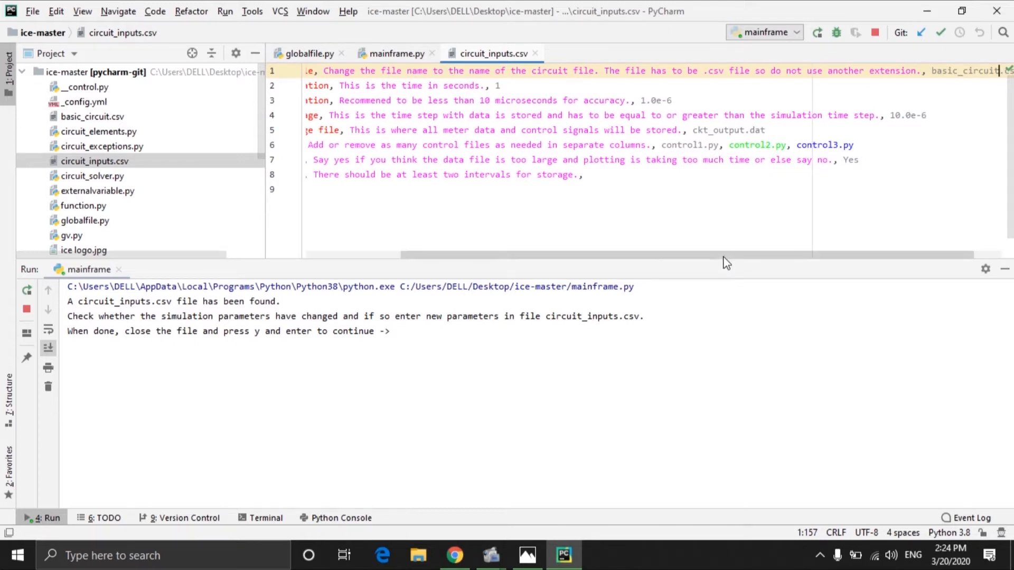
Step: Delete all control file names from the end of the control files row, leaving only its description
left_click_drag(723, 256, 604, 252)
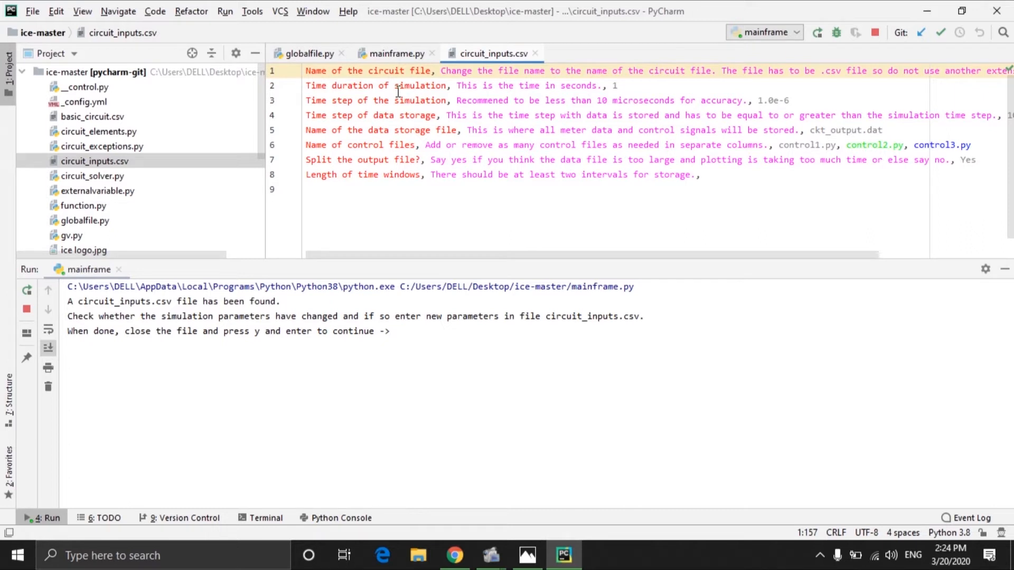
left_click(619, 85)
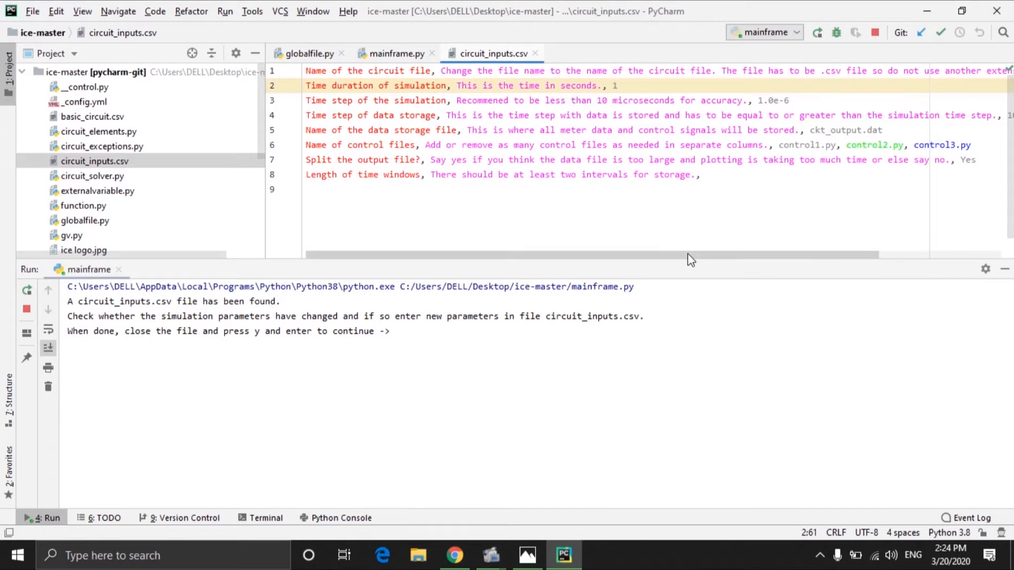
left_click_drag(689, 254, 774, 268)
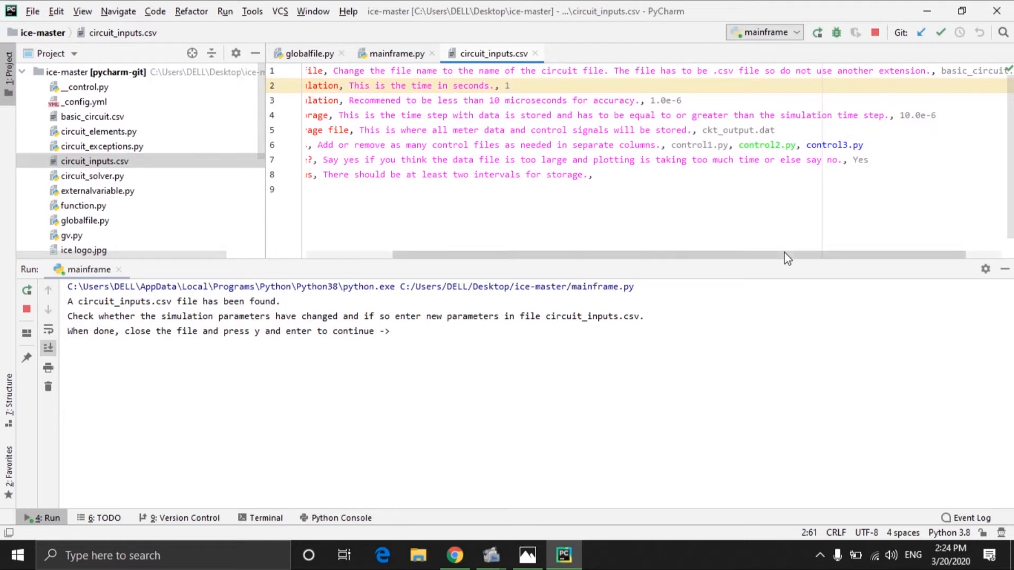
left_click_drag(787, 259, 658, 245)
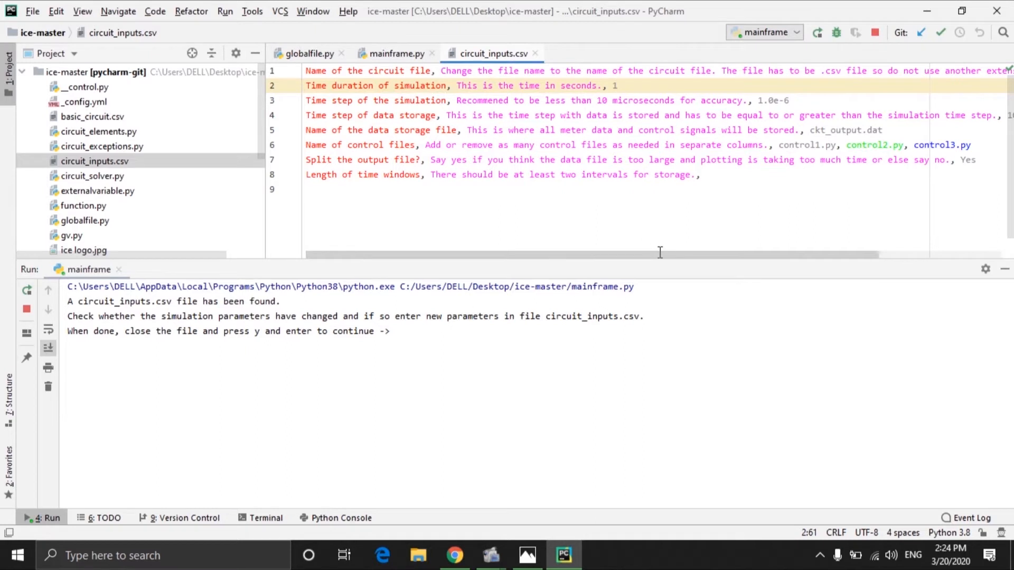
left_click_drag(690, 255, 643, 260)
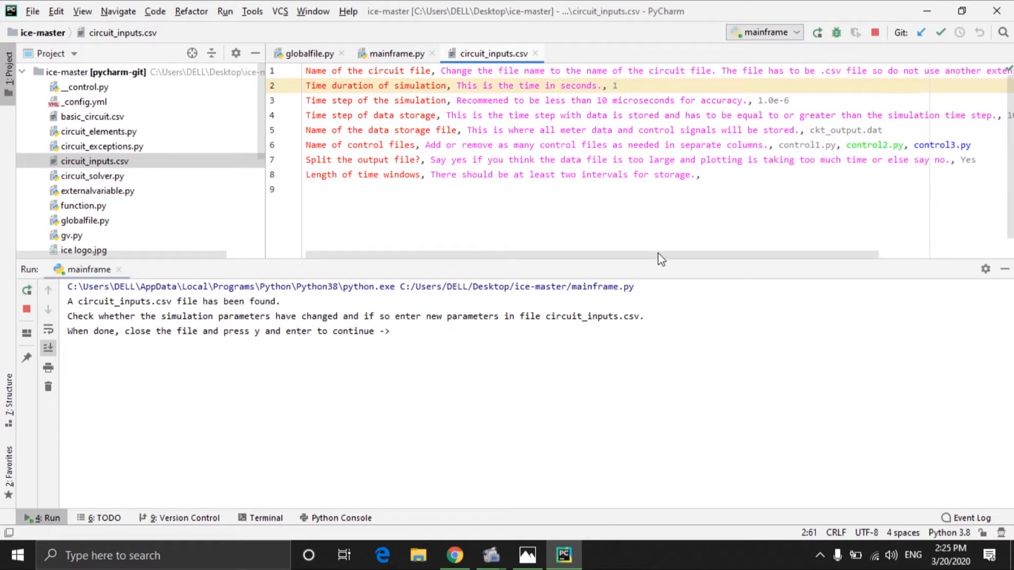
left_click_drag(660, 258, 645, 243)
left_click(973, 144)
key("BackSpace")
key("BackSpace")
key("BackSpace")
key("BackSpace")
key("BackSpace")
key("BackSpace")
key("BackSpace")
key("BackSpace")
key("BackSpace")
key("BackSpace")
key("BackSpace")
key("BackSpace")
key("BackSpace")
key("BackSpace")
key("BackSpace")
key("BackSpace")
key("BackSpace")
key("BackSpace")
key("BackSpace")
key("BackSpace")
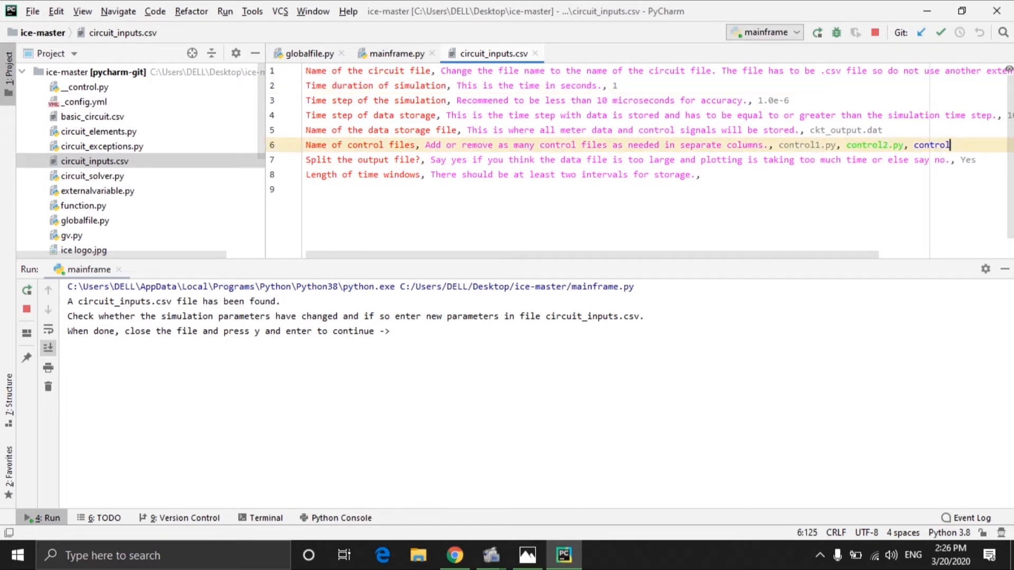
key("BackSpace")
key("BackSpace")
key("BackSpace")
key("BackSpace")
key("BackSpace")
key("BackSpace")
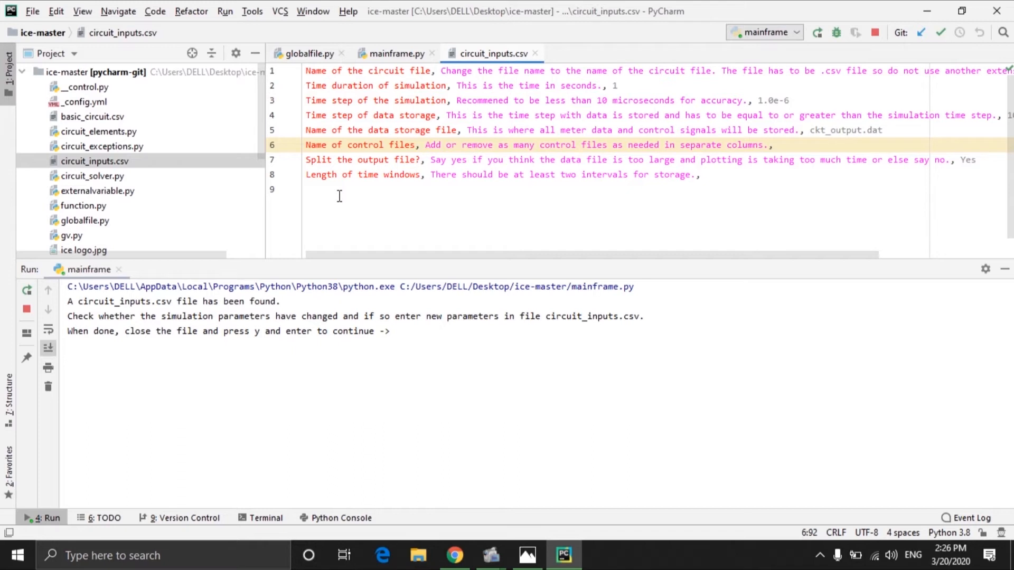
Step: Enter 0.5 as the length of time windows at the end of the last row
left_click(978, 157)
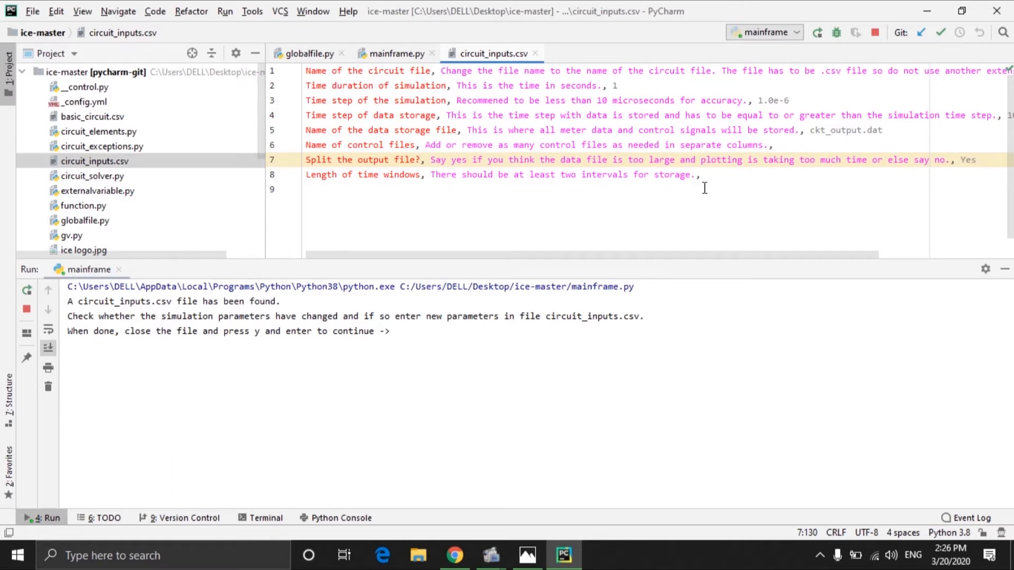
left_click(704, 172)
type("0.5")
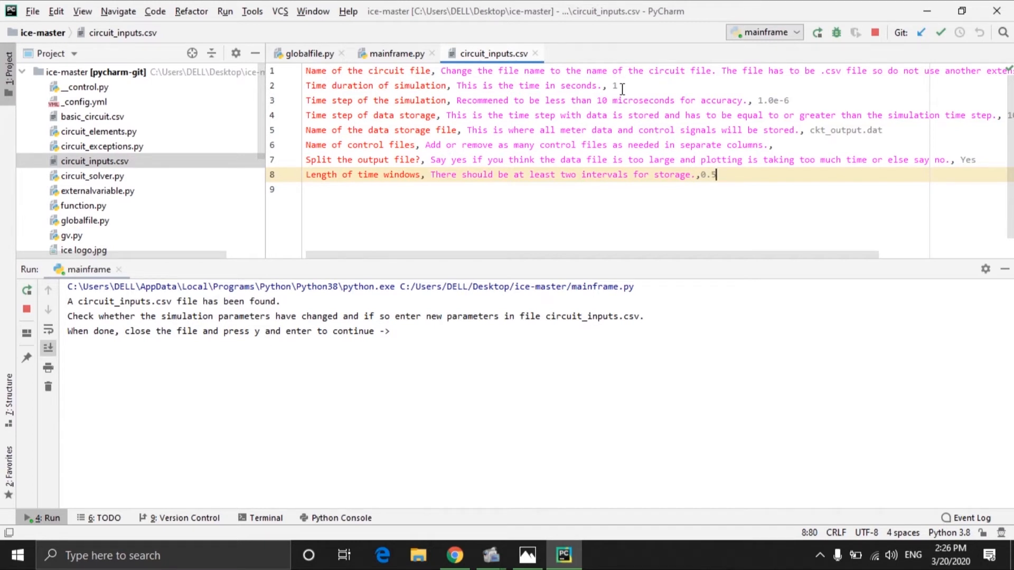
Step: Save all open files
left_click(30, 15)
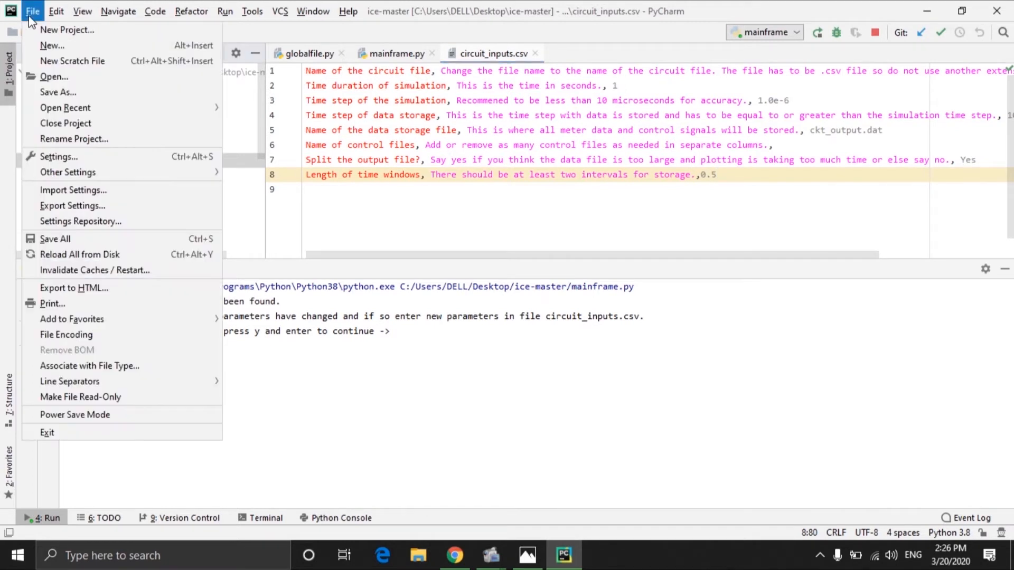
left_click(58, 238)
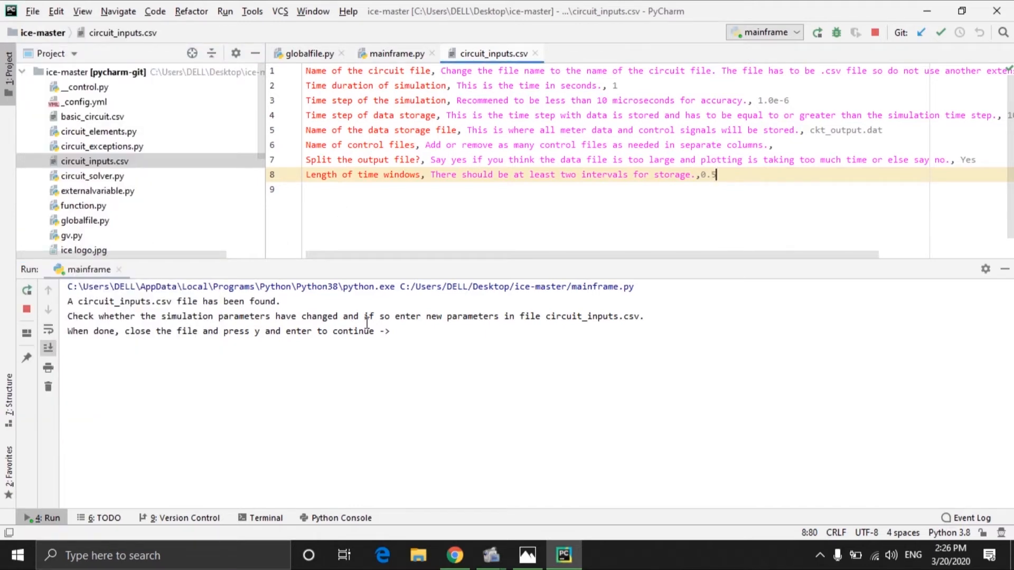
left_click(398, 334)
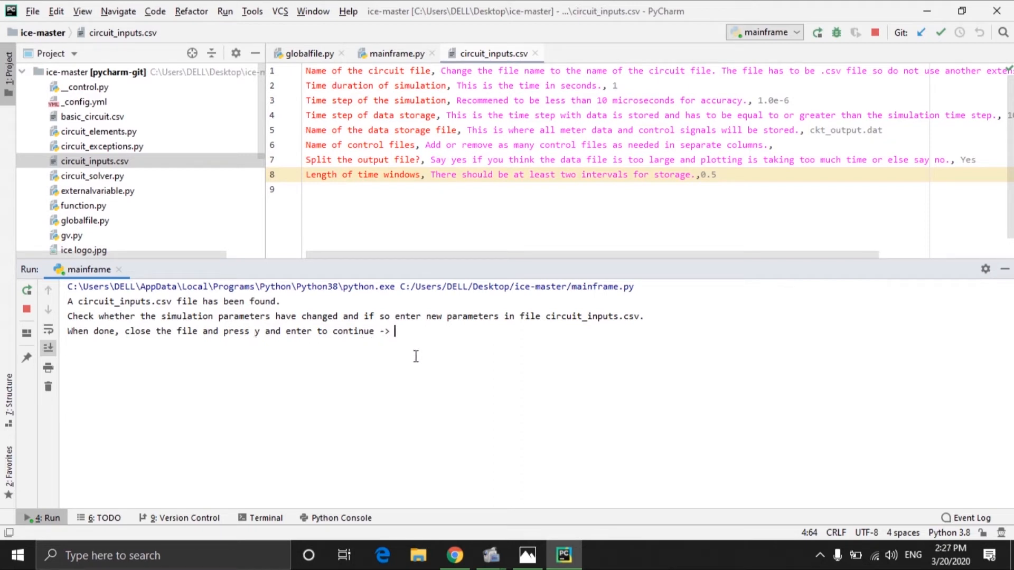
Step: Open circuit_inputs from the ice-master folder in Excel to check the saved values, then close it
left_click(1013, 565)
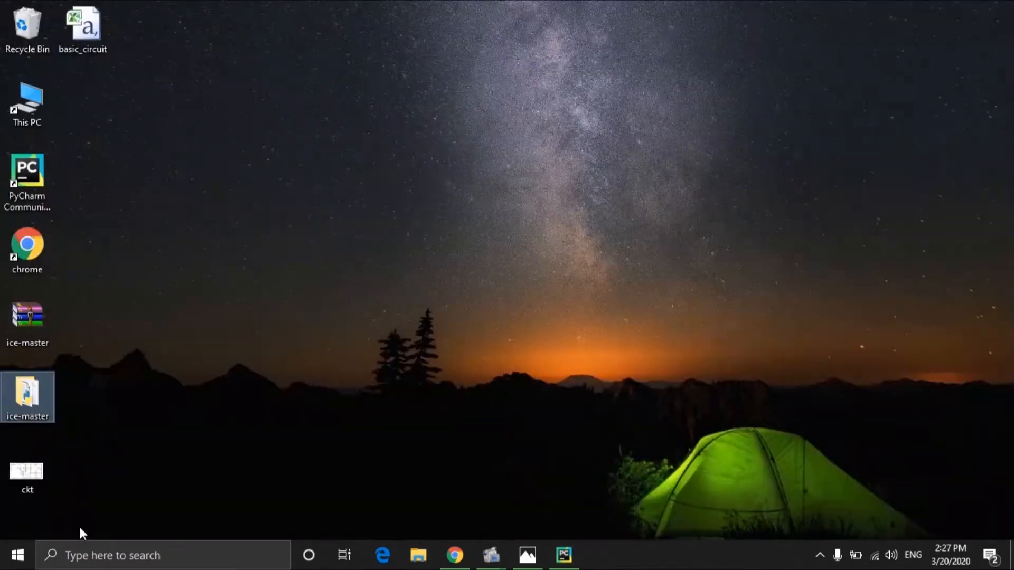
double_click(28, 382)
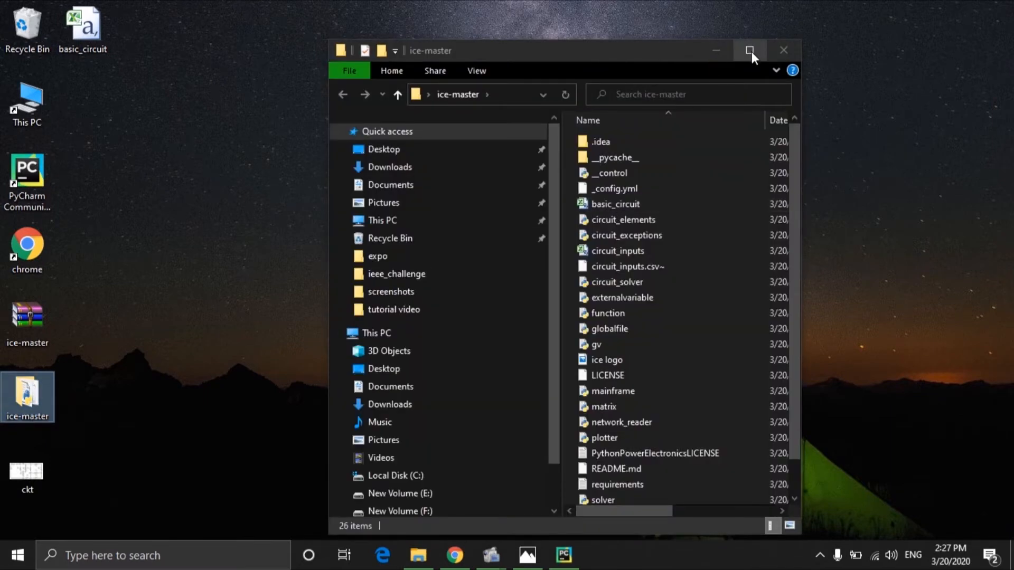
left_click(749, 51)
left_click(330, 213)
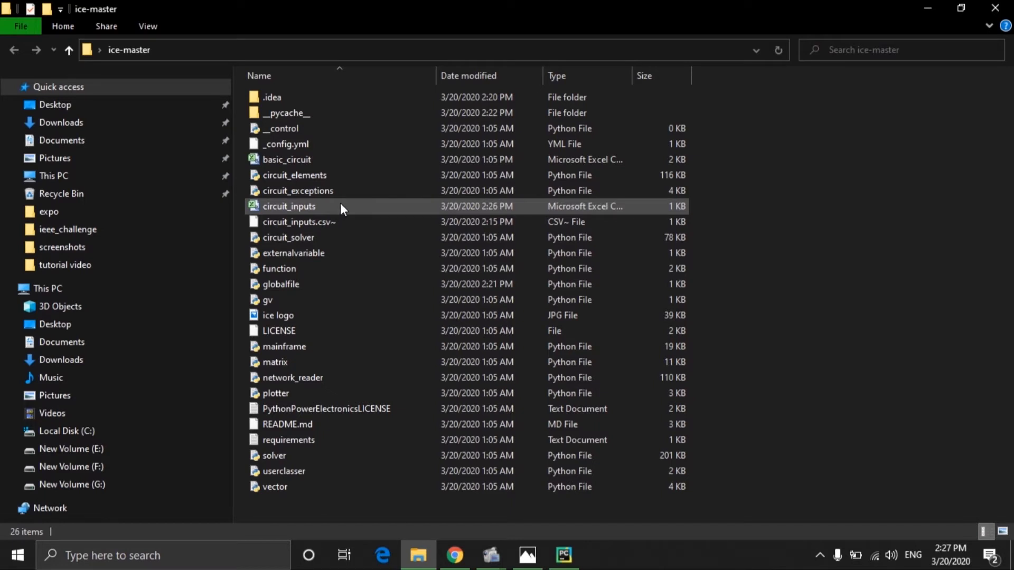
left_click(341, 203)
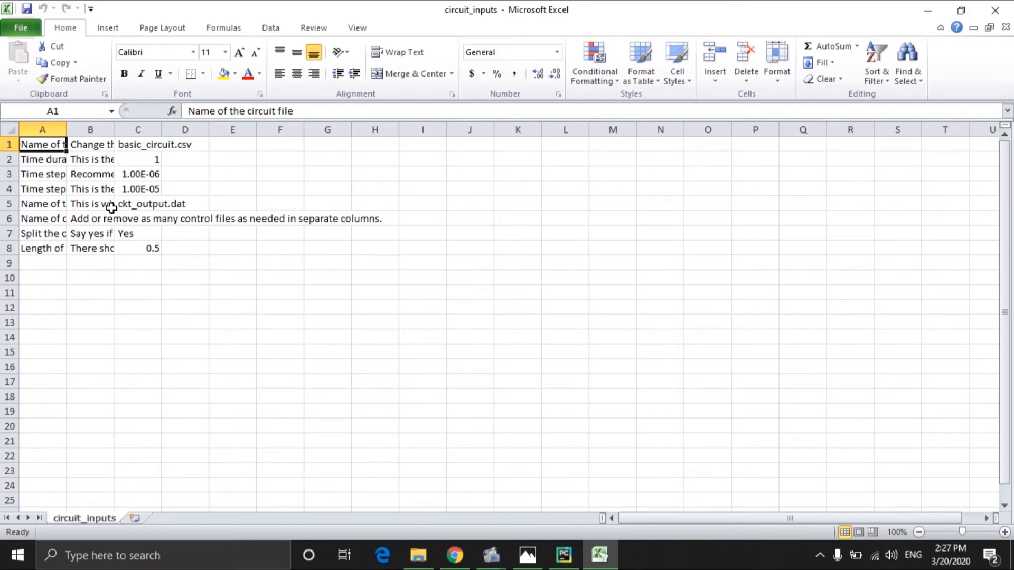
left_click(995, 10)
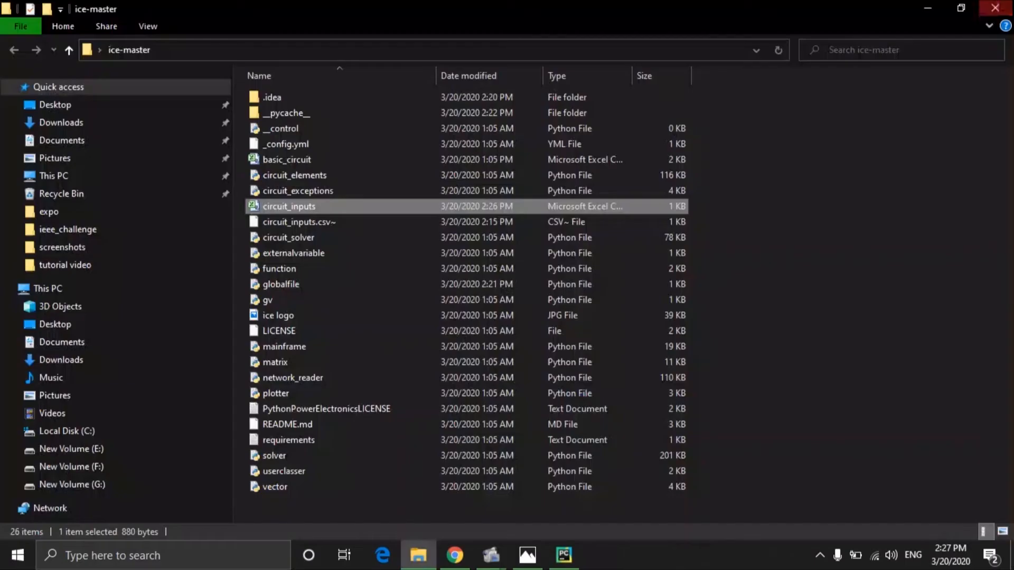
Step: Return to PyCharm and answer y in the run console to continue the simulation
left_click(928, 8)
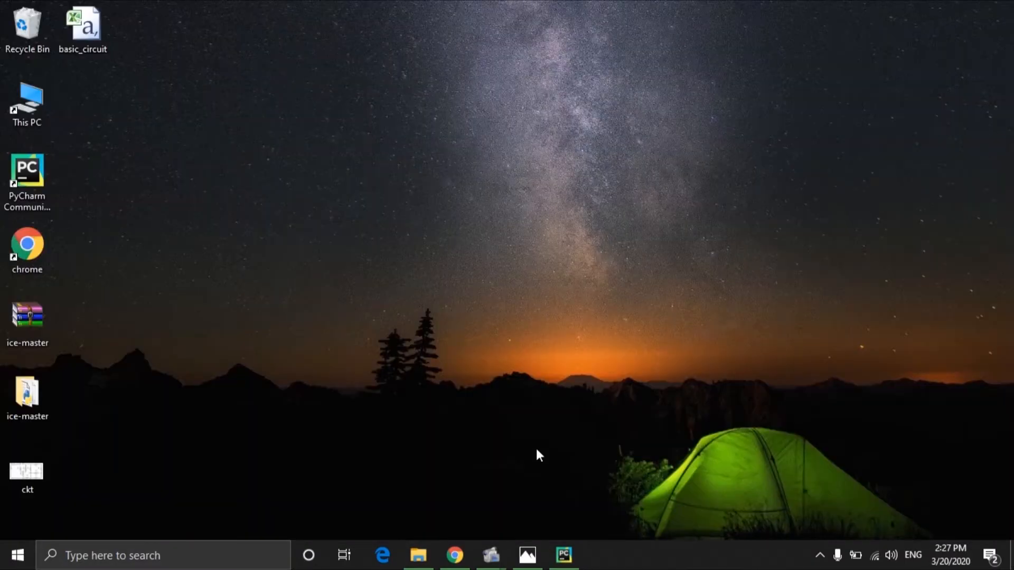
left_click(564, 554)
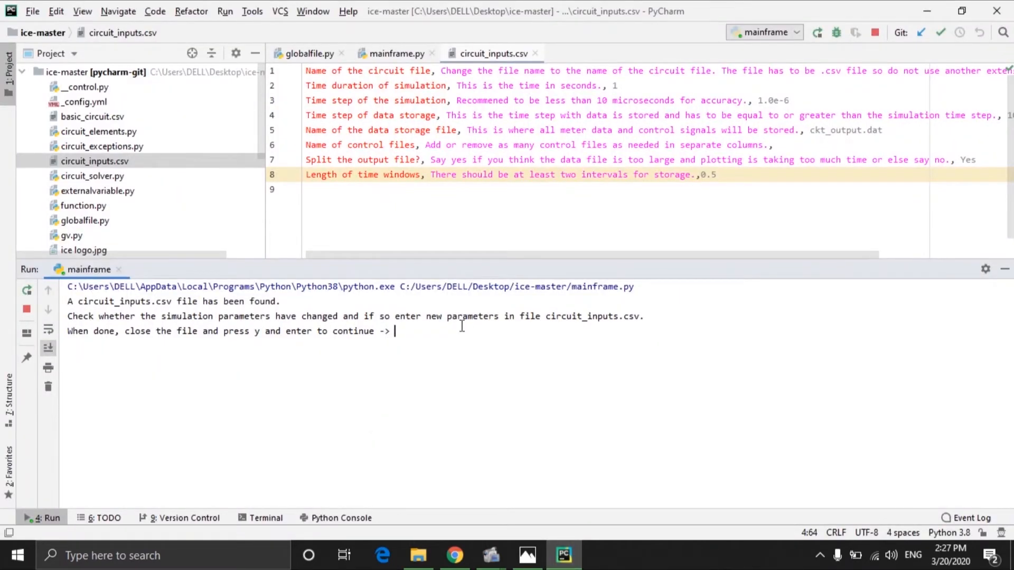
type("y")
key("Return")
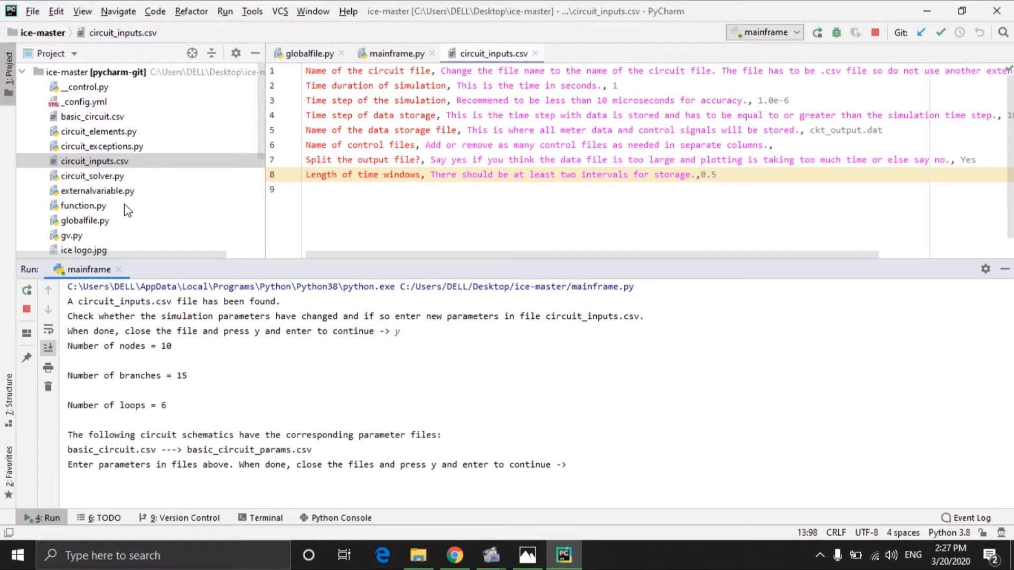
Step: Reload all files from disk to refresh the project tree
scroll(123, 160, "down", 4)
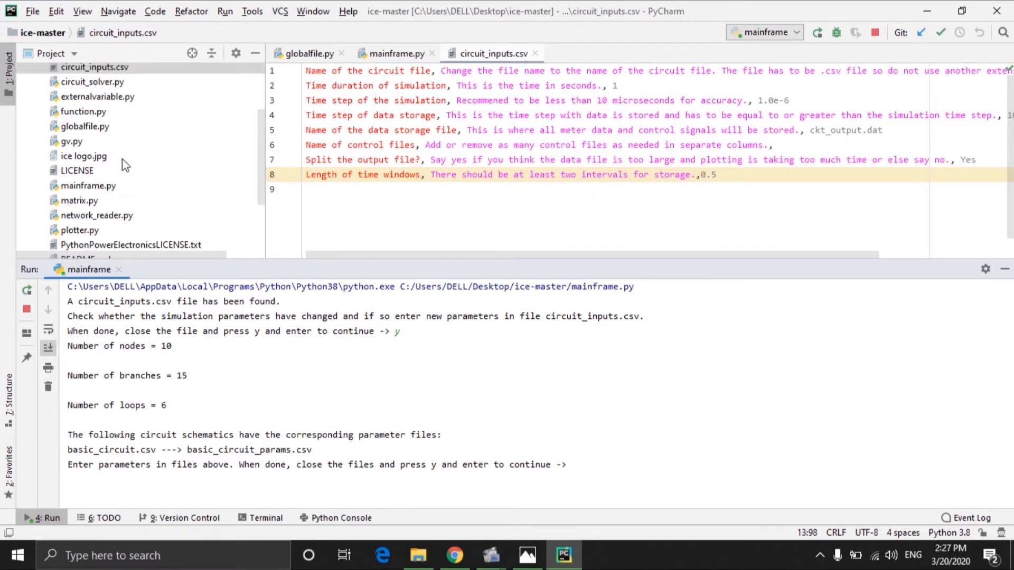
scroll(123, 160, "up", 4)
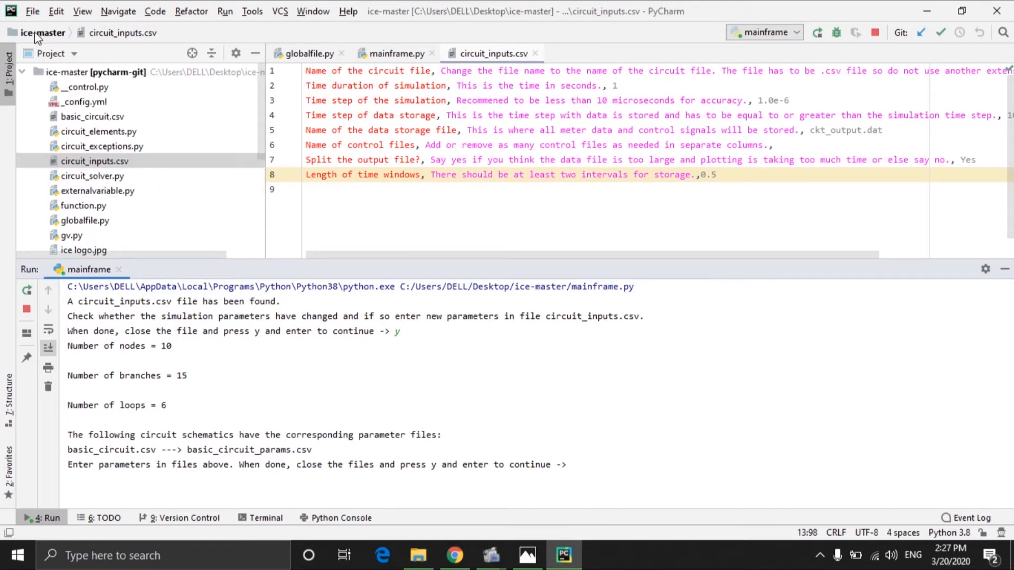
left_click(33, 13)
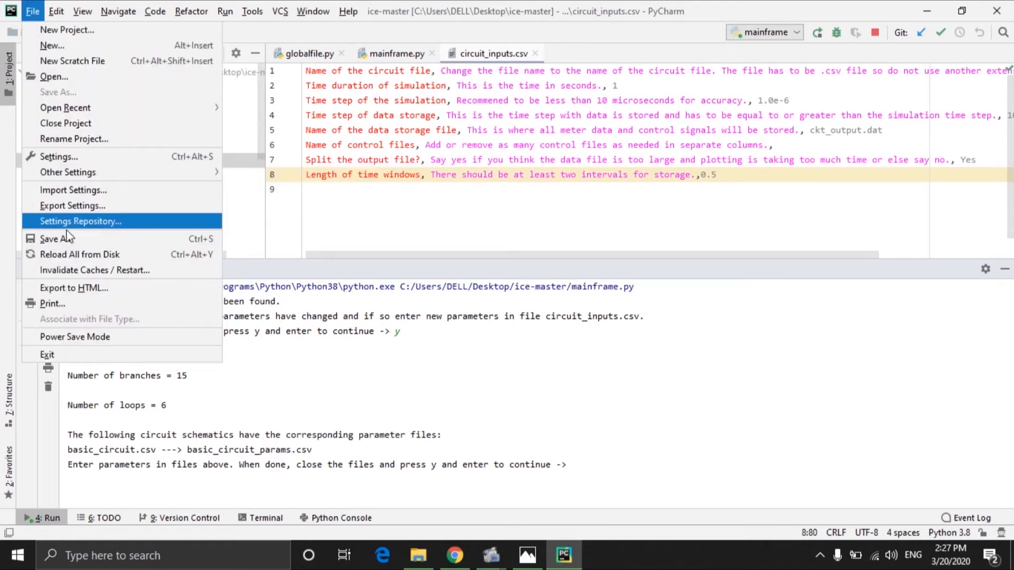
left_click(72, 255)
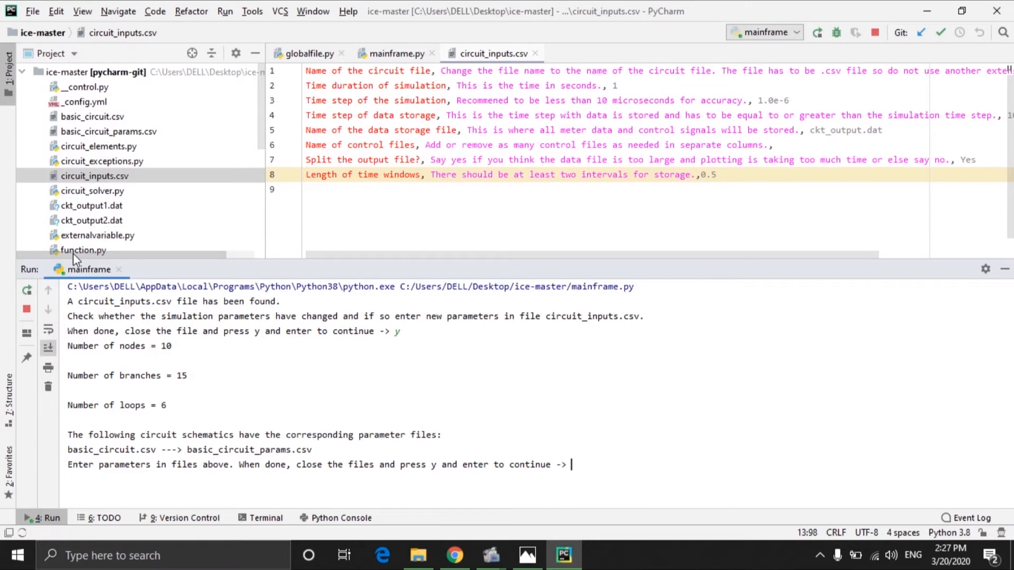
Step: Open basic_circuit_params.csv in the editor and the basic_circuit spreadsheet in Excel to compare component names
left_click(123, 134)
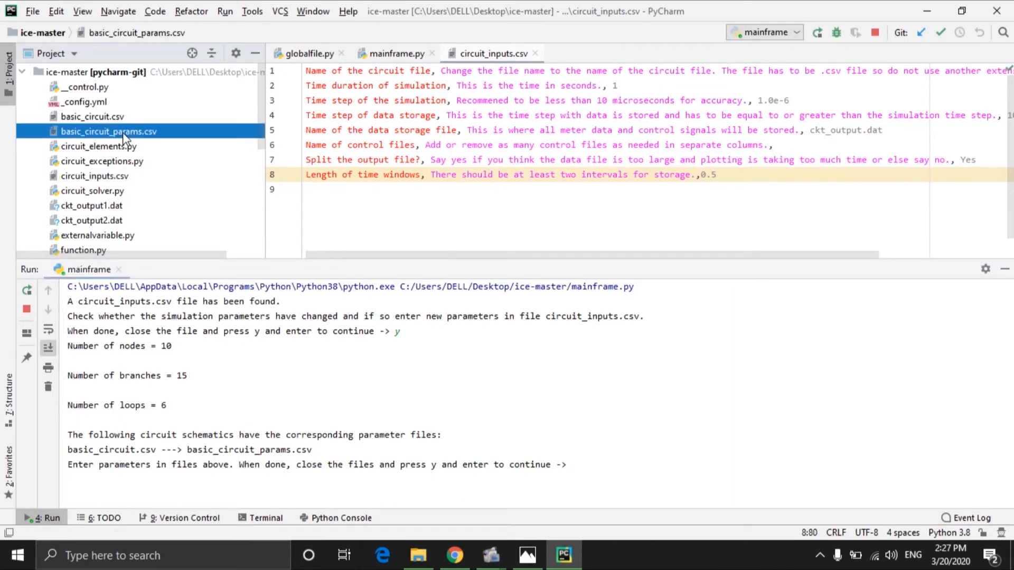
double_click(123, 135)
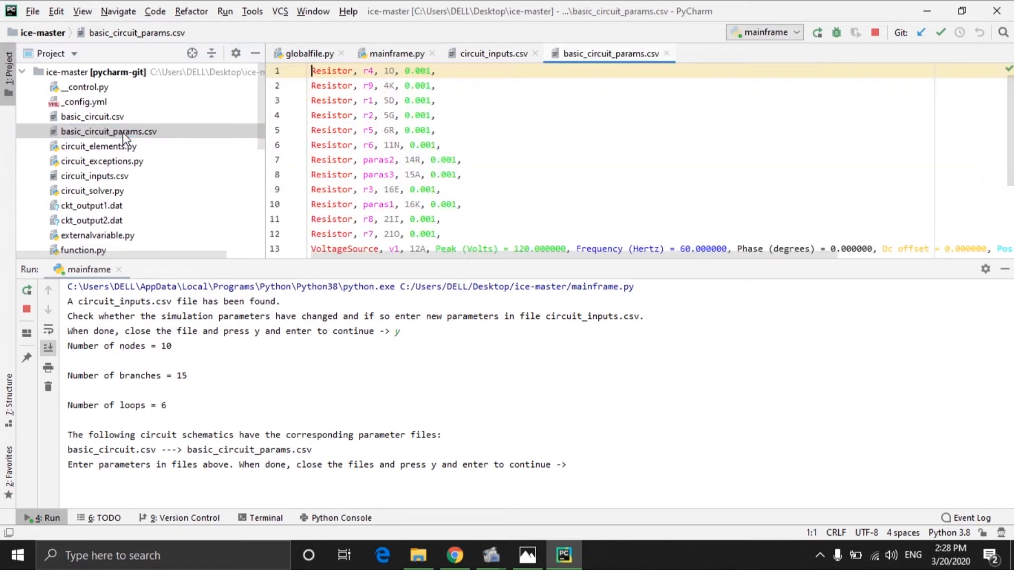
scroll(425, 140, "down", 3)
scroll(425, 140, "up", 3)
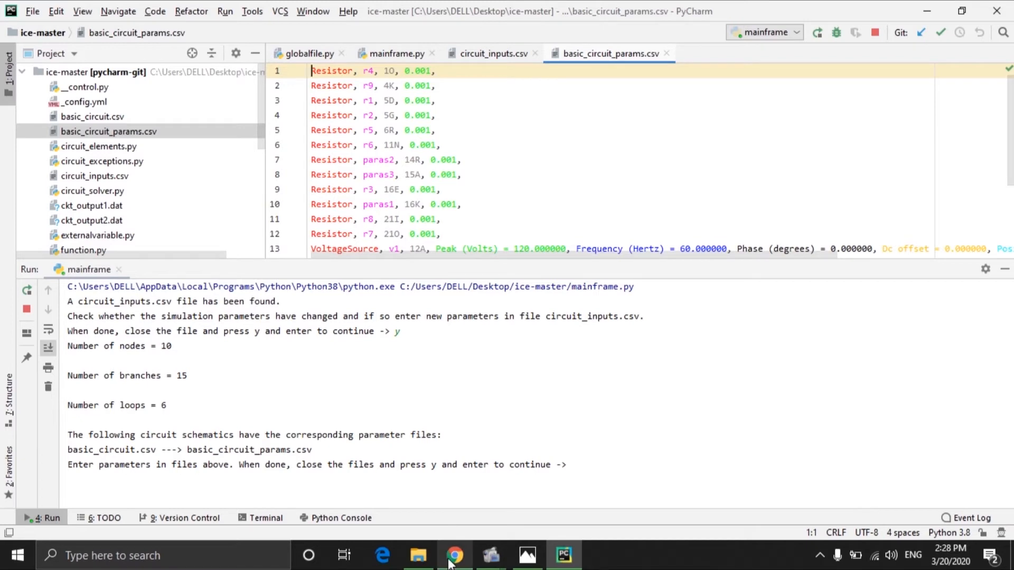
left_click(431, 564)
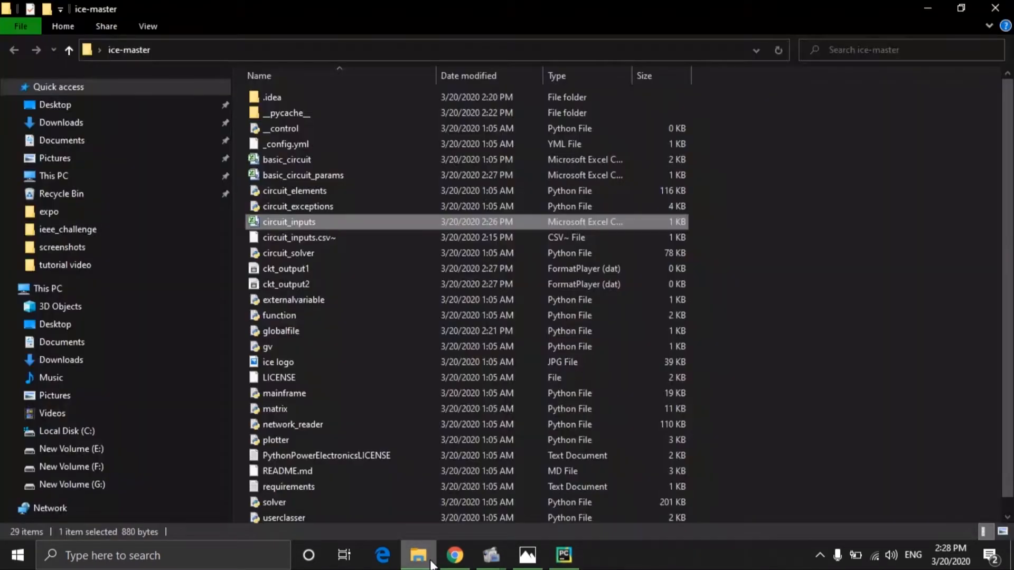
double_click(280, 160)
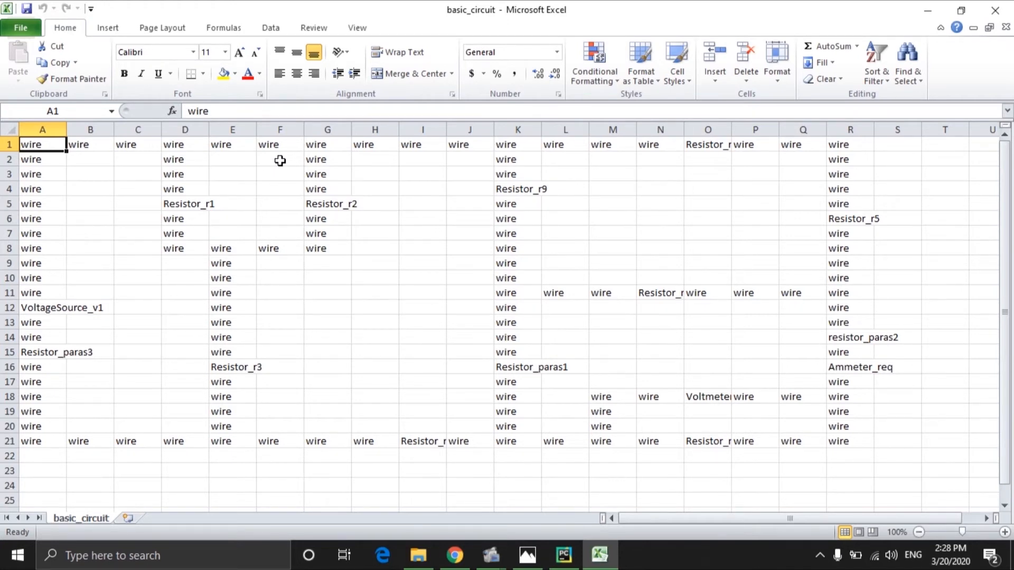
Step: Return to PyCharm and set resistor r4's value in basic_circuit_params.csv to 100
mouse_move(555, 545)
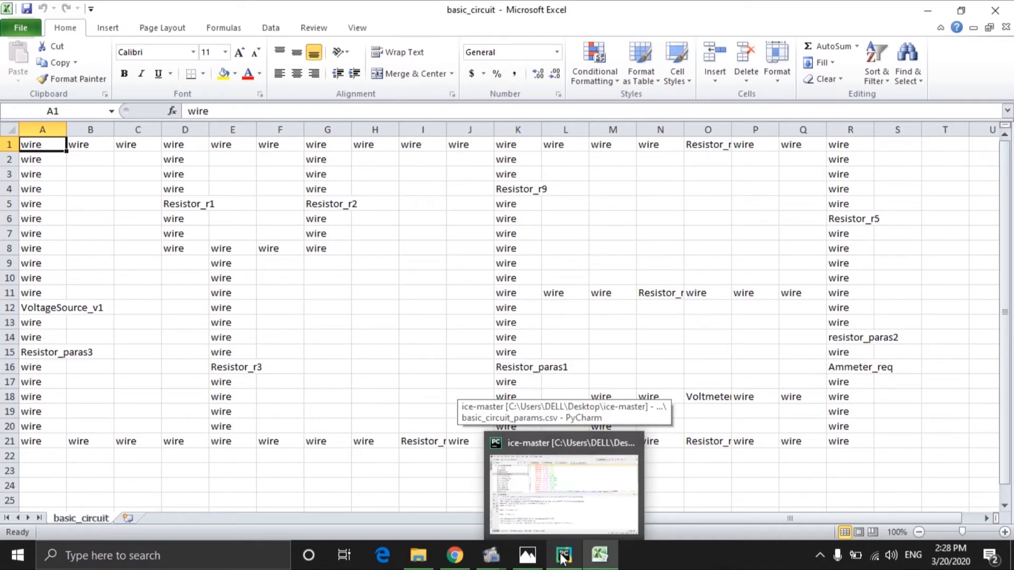
left_click(573, 500)
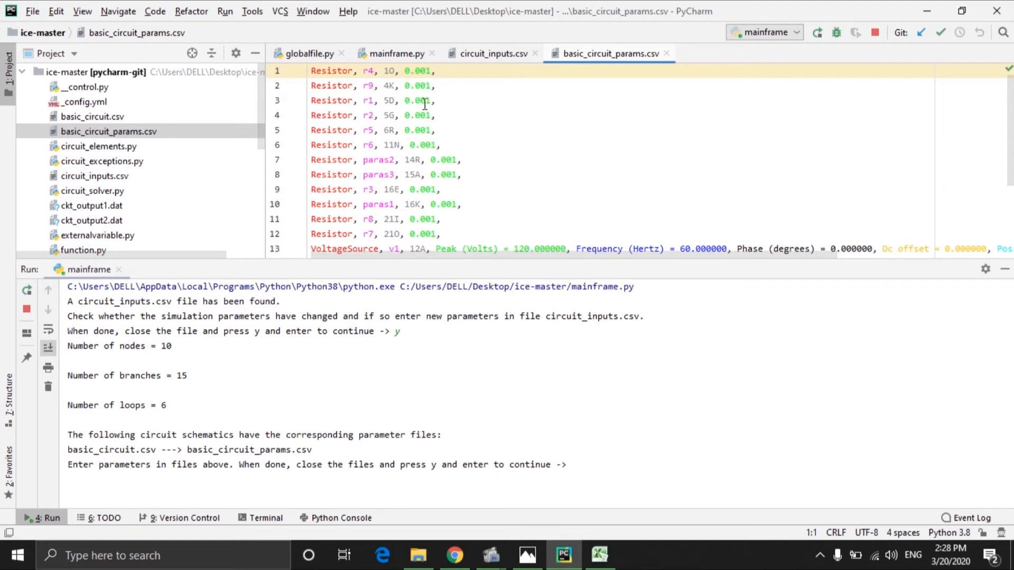
left_click(430, 71)
key("BackSpace")
key("BackSpace")
key("BackSpace")
key("BackSpace")
key("BackSpace")
type("1000")
key("BackSpace")
Step: Set the voltage source v1's Peak (Volts) to 0
scroll(429, 134, "down", 2)
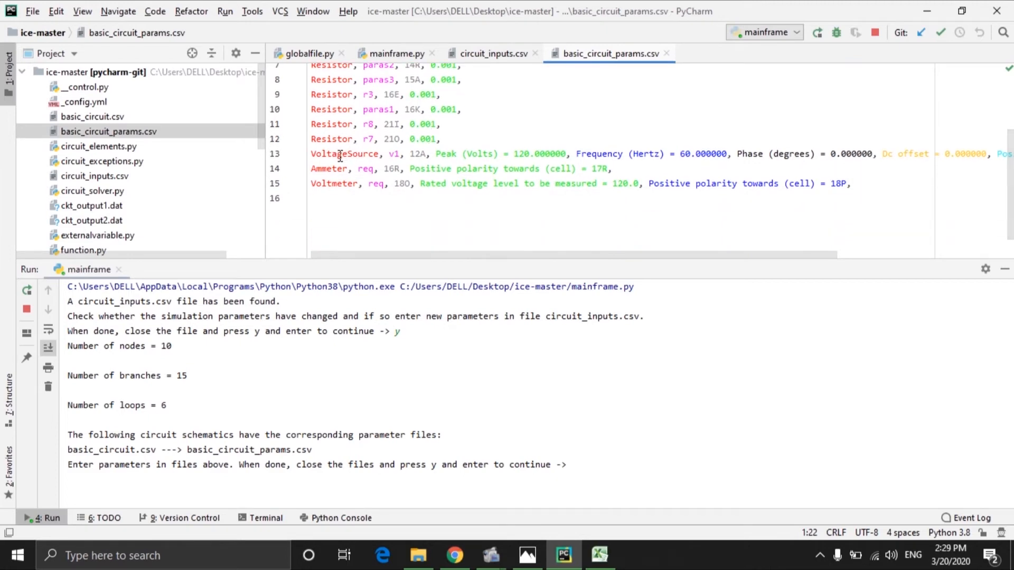
left_click(340, 156)
left_click(337, 169)
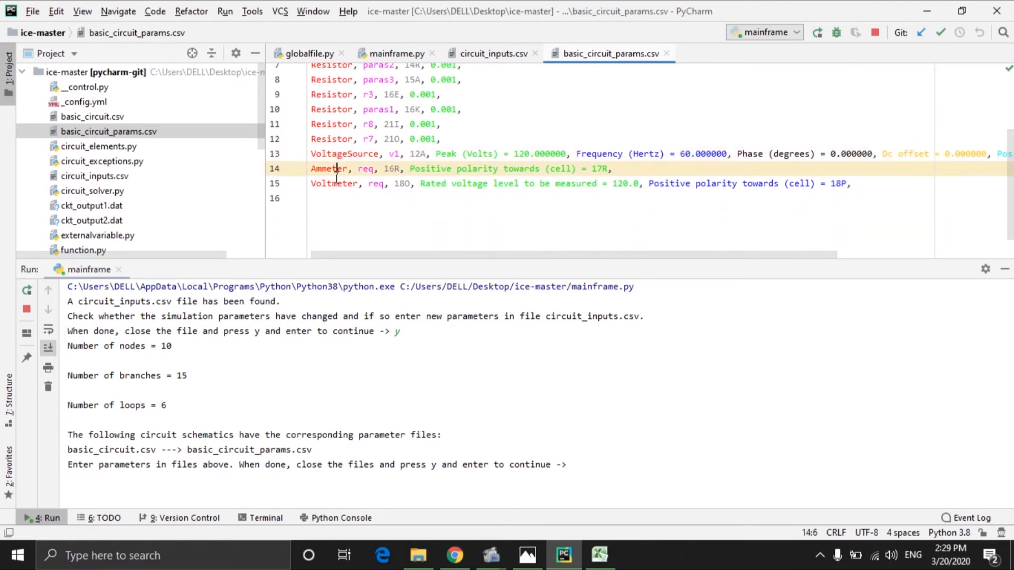
left_click(336, 185)
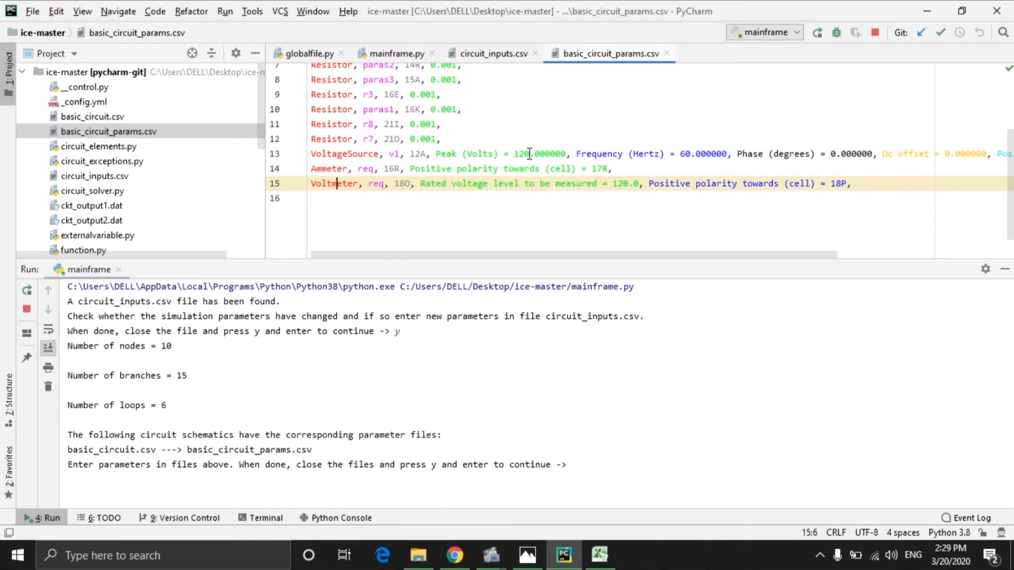
left_click(530, 154)
key("BackSpace")
key("BackSpace")
key("BackSpace")
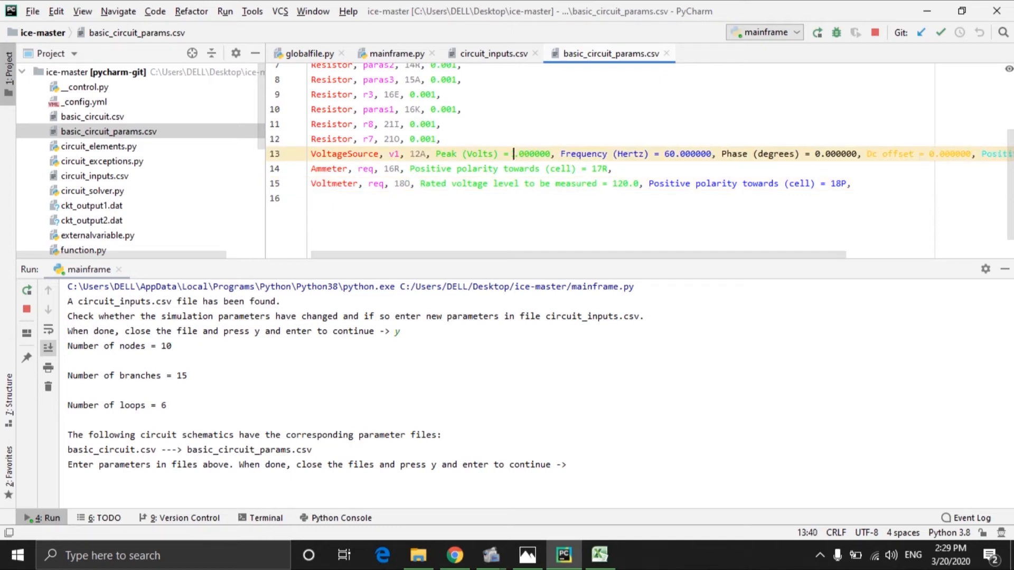
type("0")
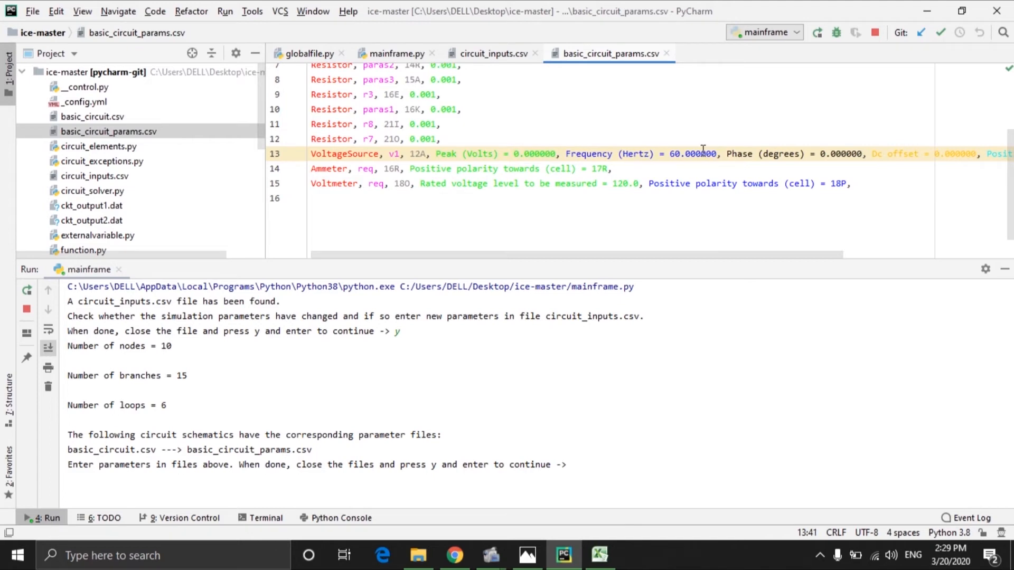
Step: Set the voltage source's frequency to 0 and its DC offset to 200
left_click(679, 154)
key("BackSpace")
key("BackSpace")
type("0")
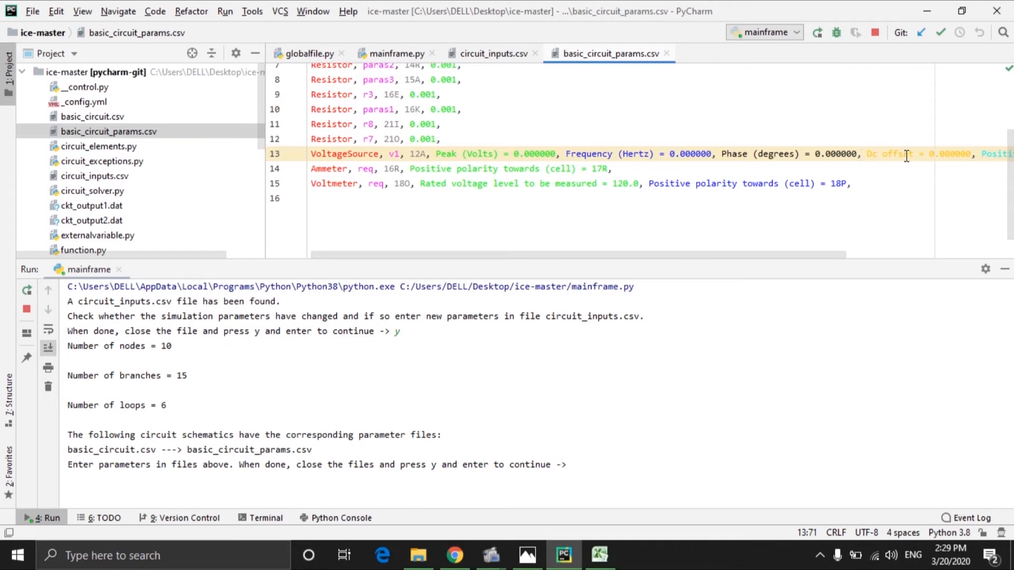
left_click(936, 154)
key("BackSpace")
type("200")
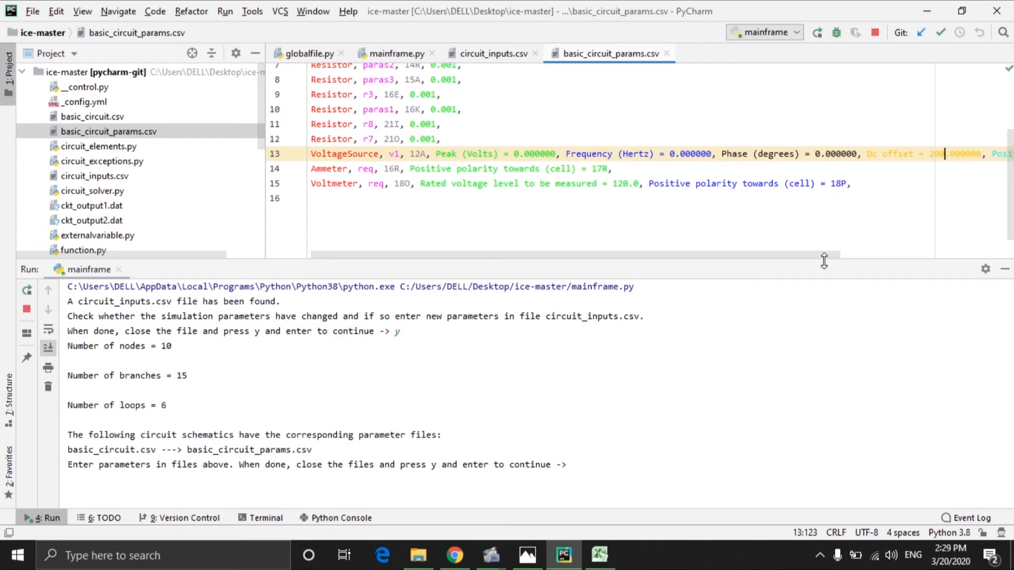
Step: Check VoltageSource_v1's cell in the basic_circuit spreadsheet and set its positive polarity cell to 11A
left_click_drag(825, 259, 987, 274)
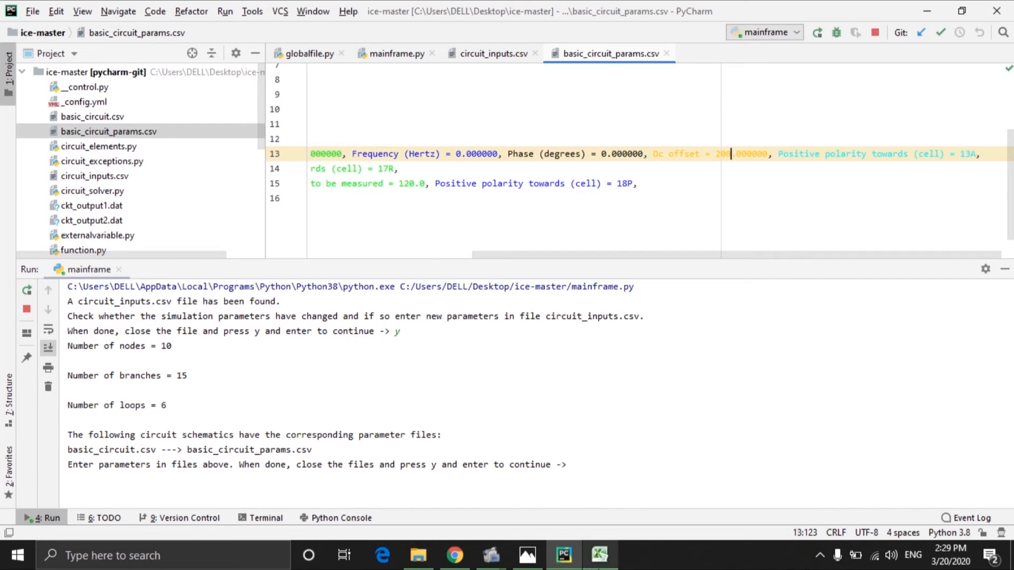
left_click(599, 555)
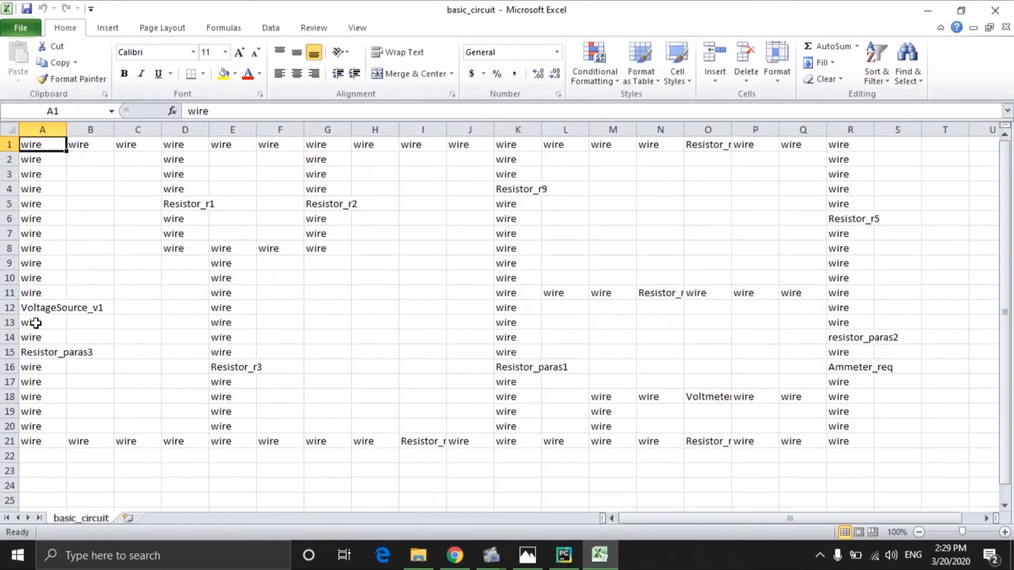
left_click(39, 307)
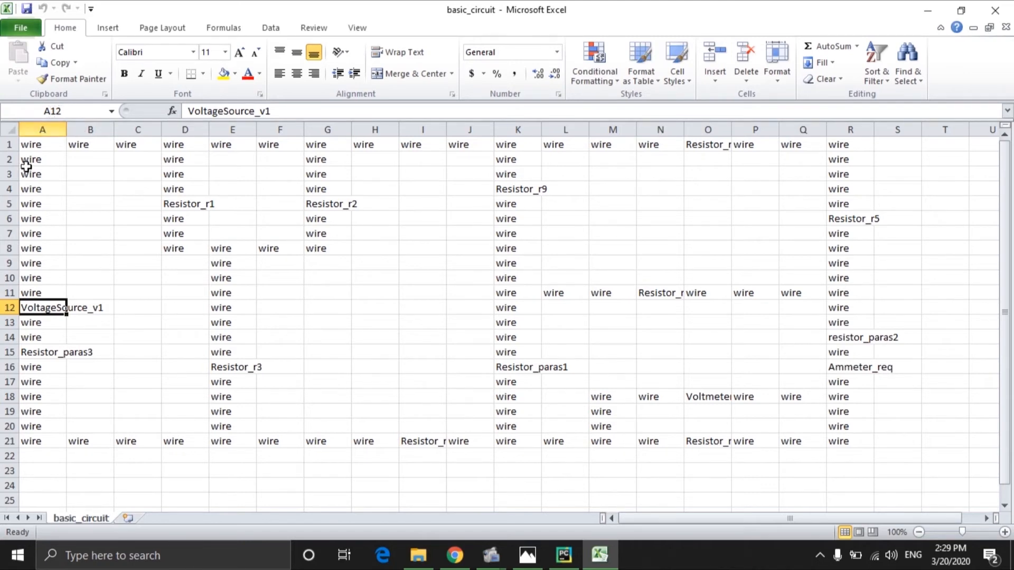
left_click(32, 294)
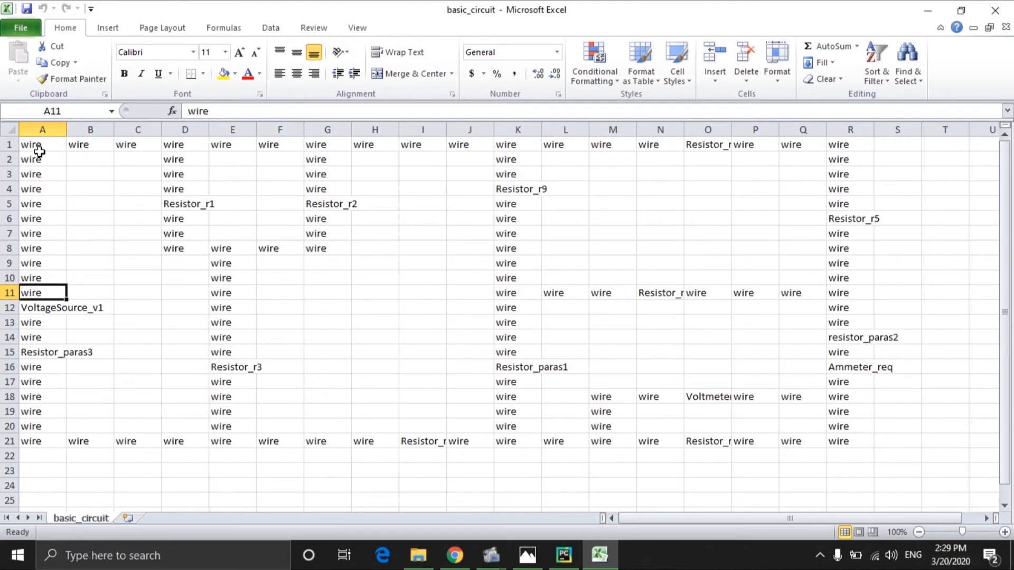
left_click(564, 554)
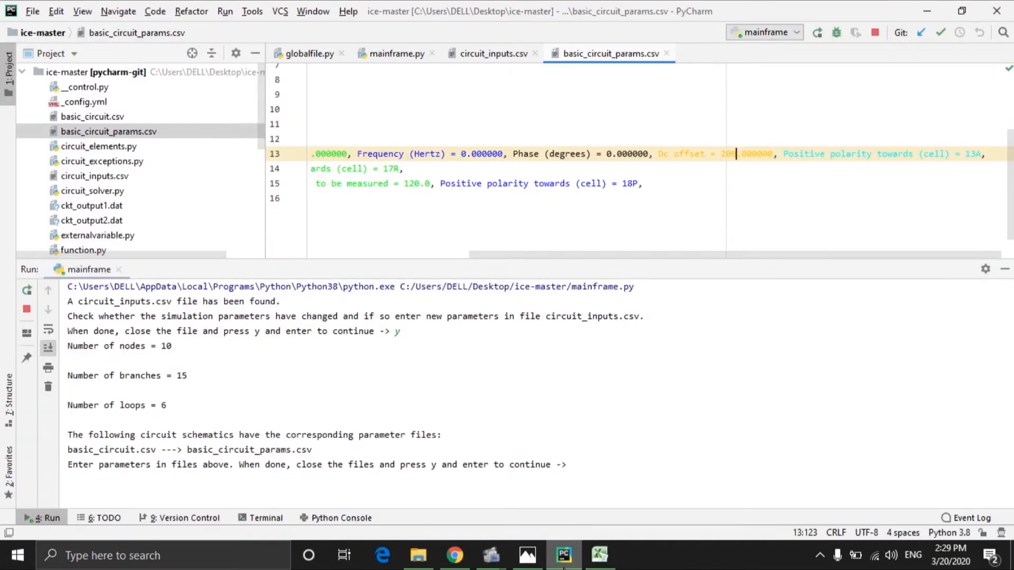
left_click(976, 154)
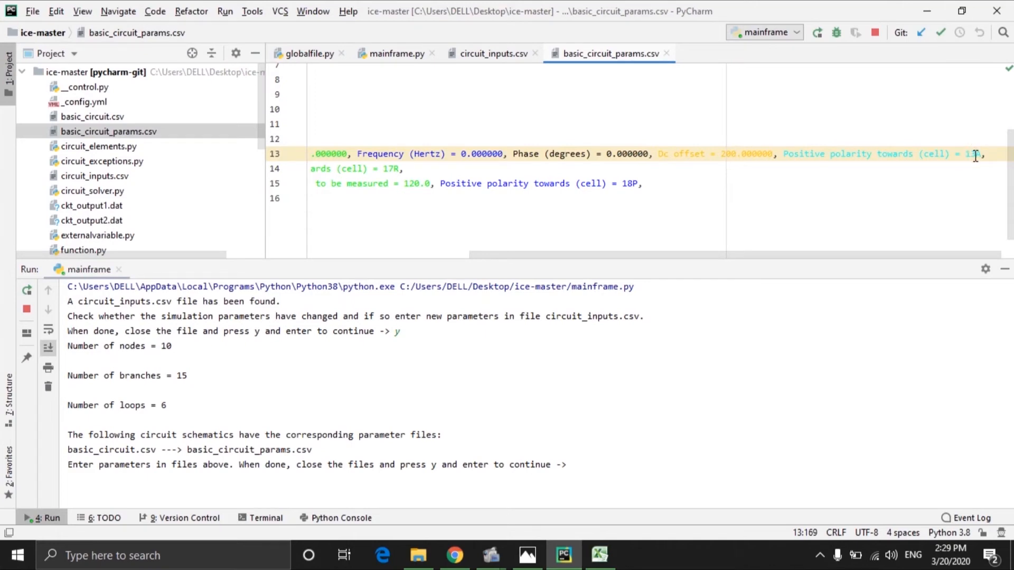
key("BackSpace")
type("1")
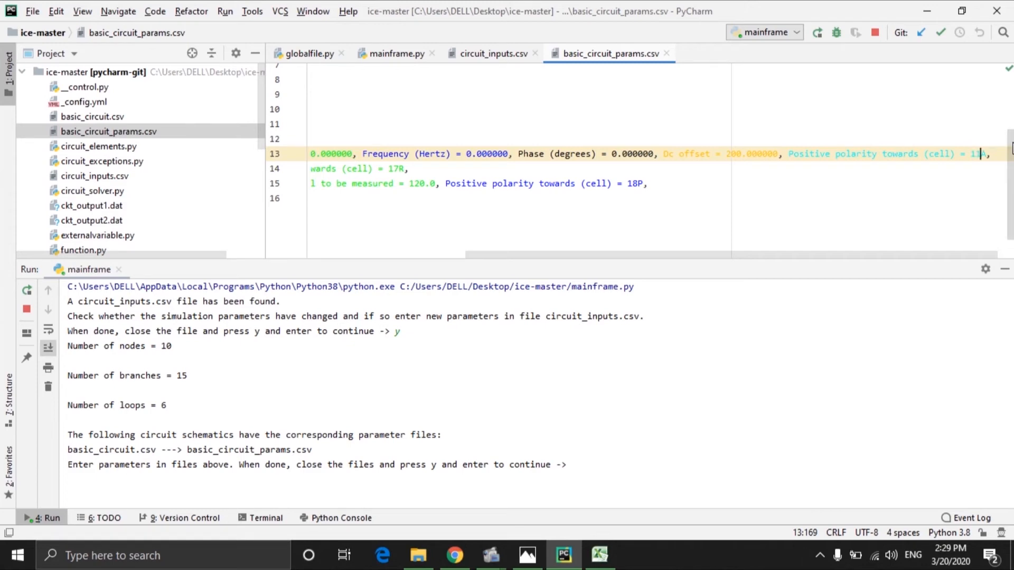
Step: Check the ammeter's neighbouring cells in the spreadsheet and set its positive polarity cell to 15R
scroll(1013, 147, "down", 2)
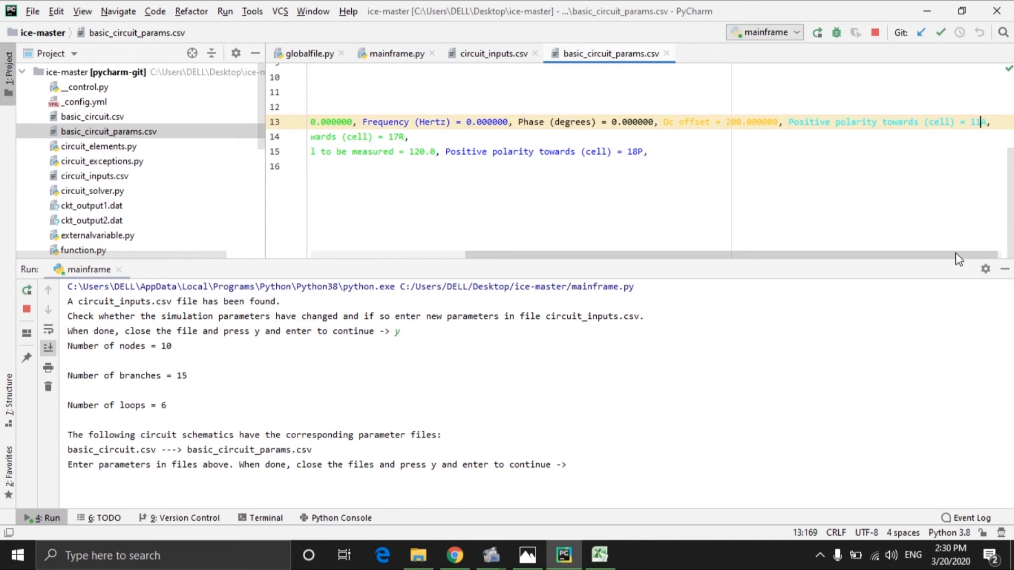
left_click_drag(959, 258, 781, 287)
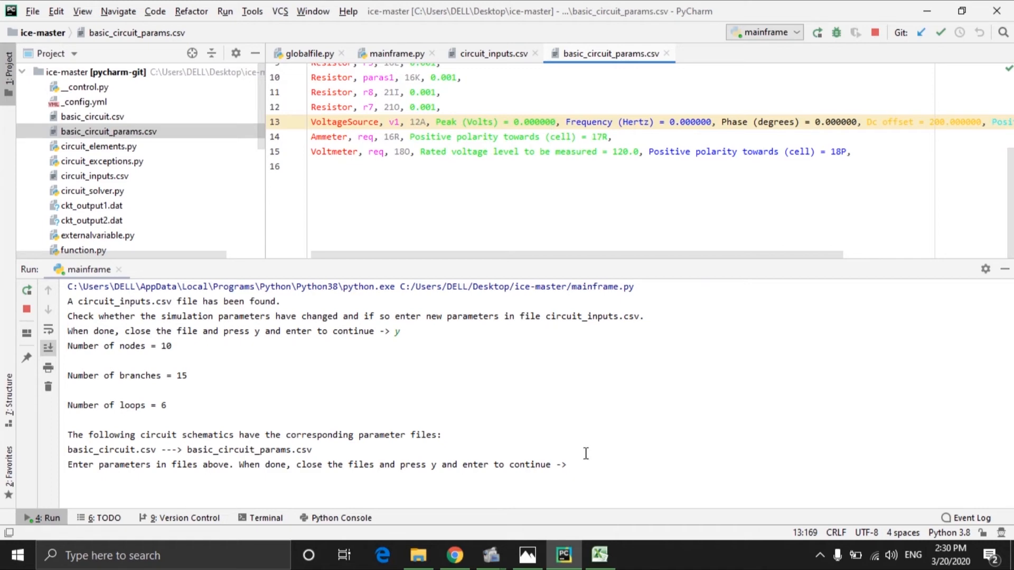
left_click(599, 555)
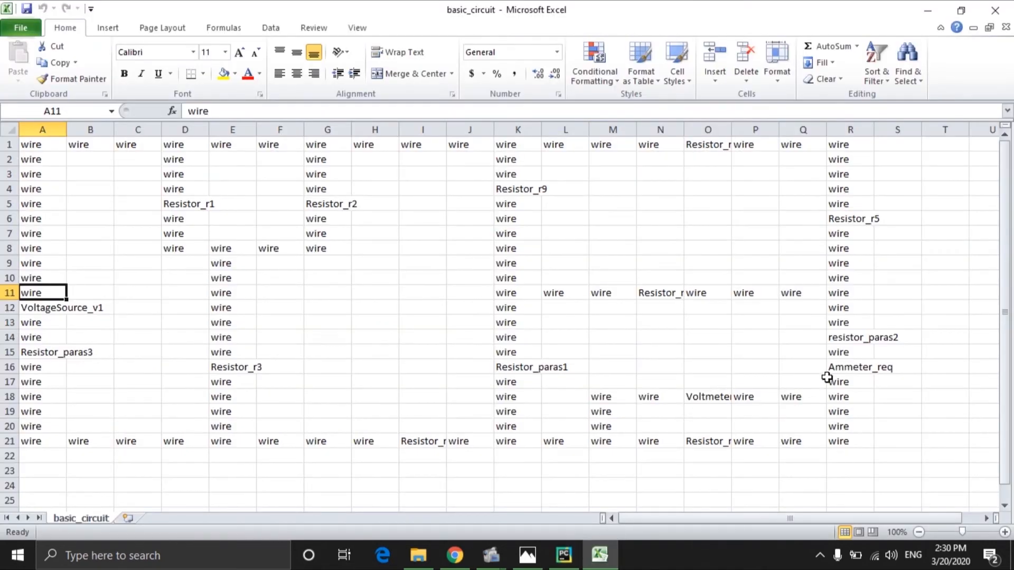
left_click(847, 353)
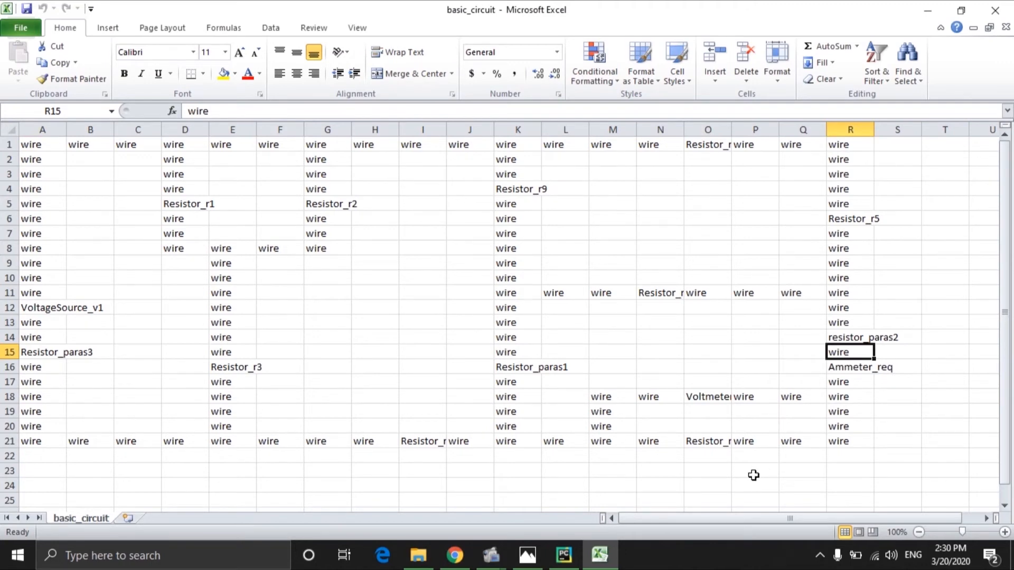
left_click(564, 554)
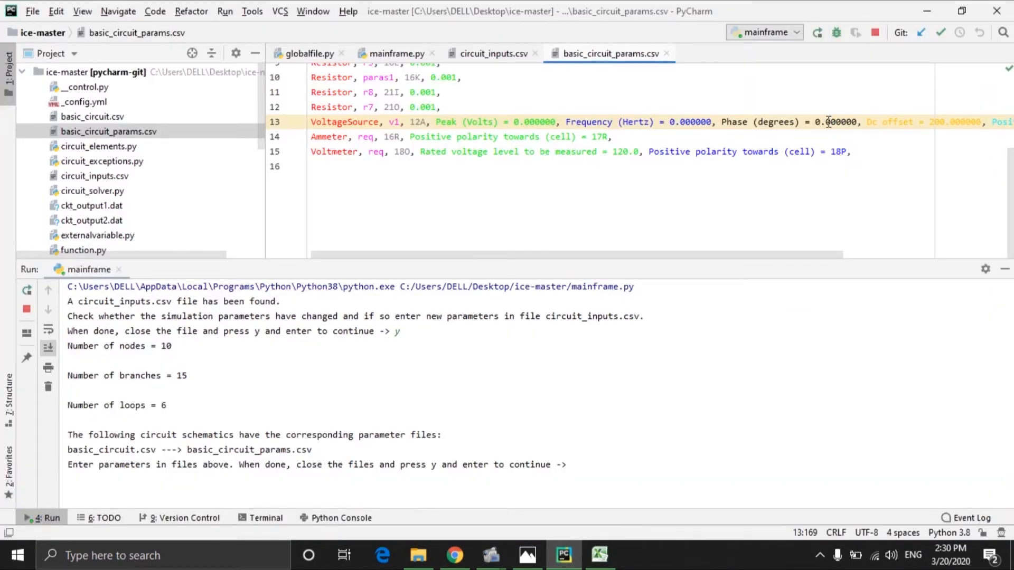
left_click(600, 139)
key("BackSpace")
type("5")
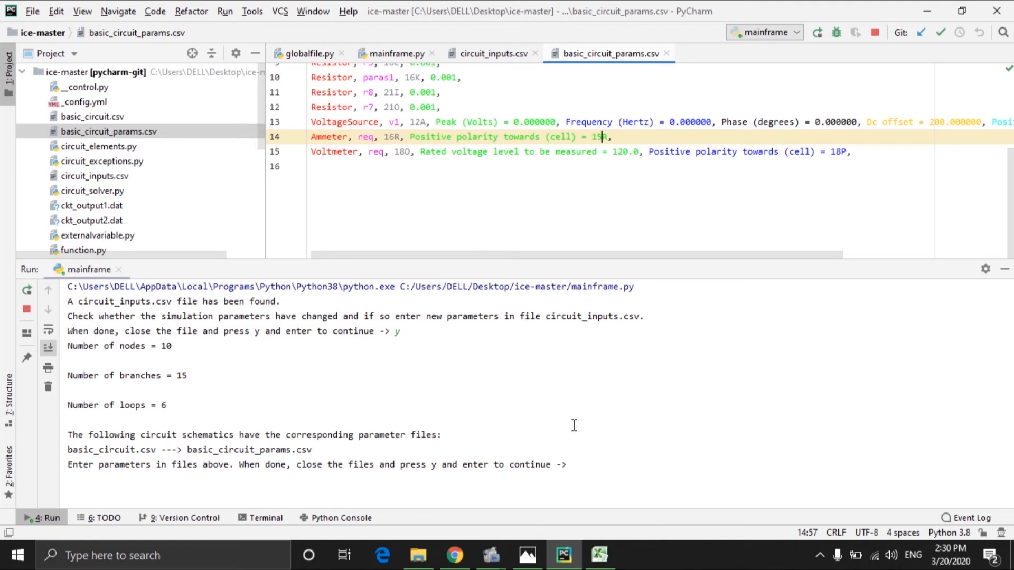
Step: Check the voltmeter's neighbouring cells in the spreadsheet and set its positive polarity cell to 18N
left_click(599, 554)
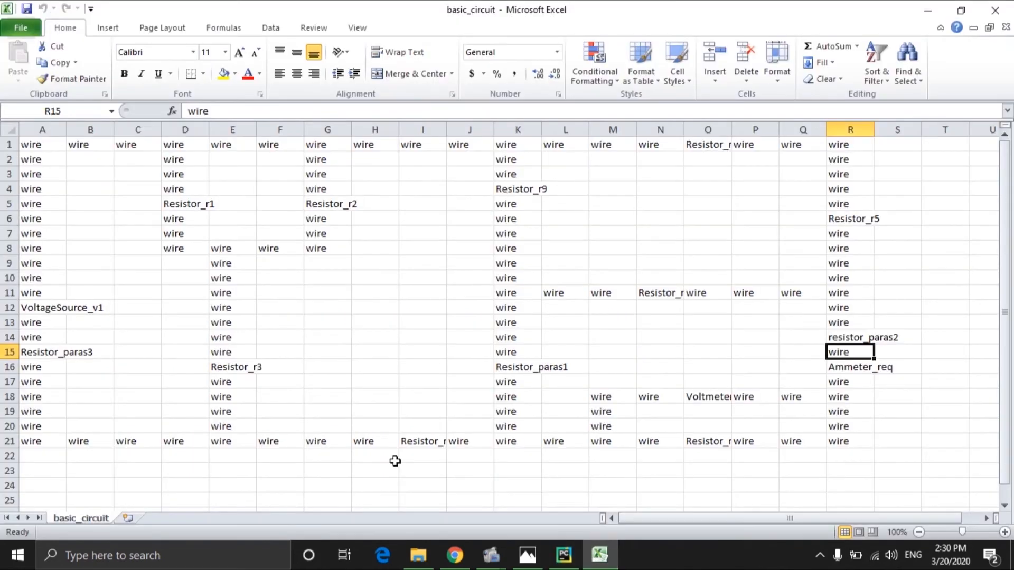
left_click(706, 397)
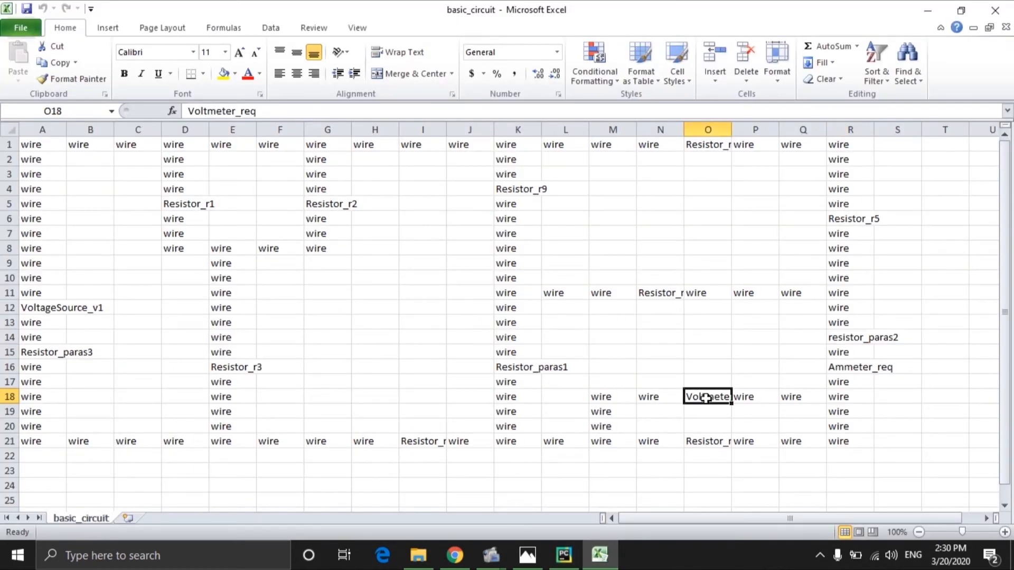
left_click(666, 397)
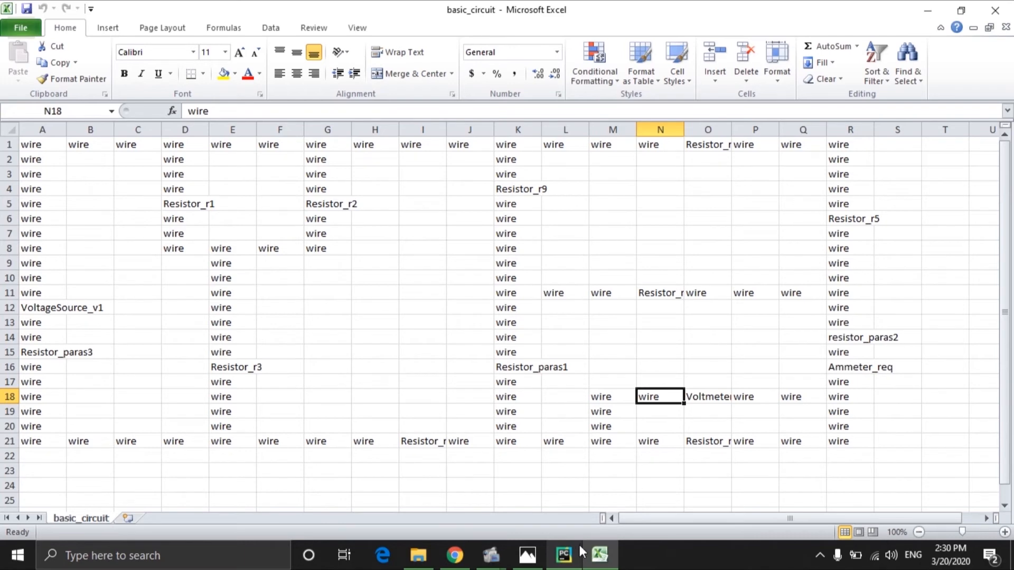
left_click(564, 554)
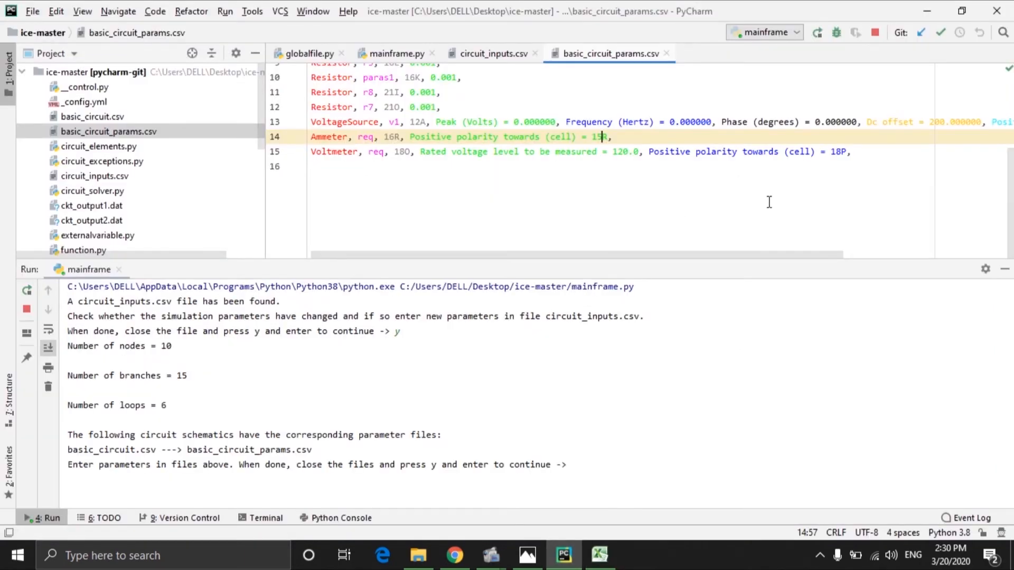
left_click(847, 152)
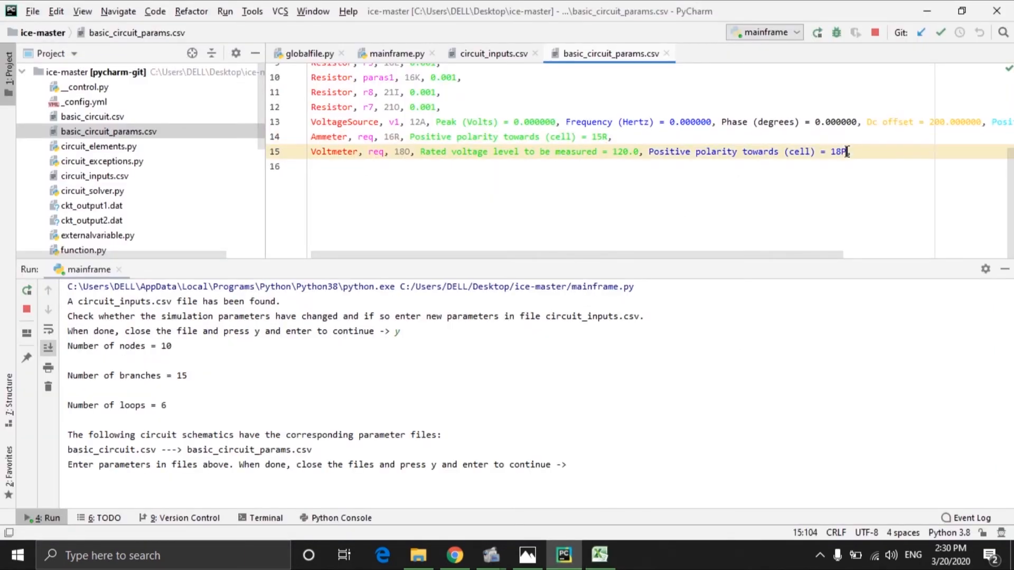
key("BackSpace")
type("N")
Step: Open basic_circuit_params from the ice-master folder in Excel to check the saved values, then close both spreadsheets
left_click_drag(786, 257, 776, 329)
left_click_drag(1010, 213, 998, 106)
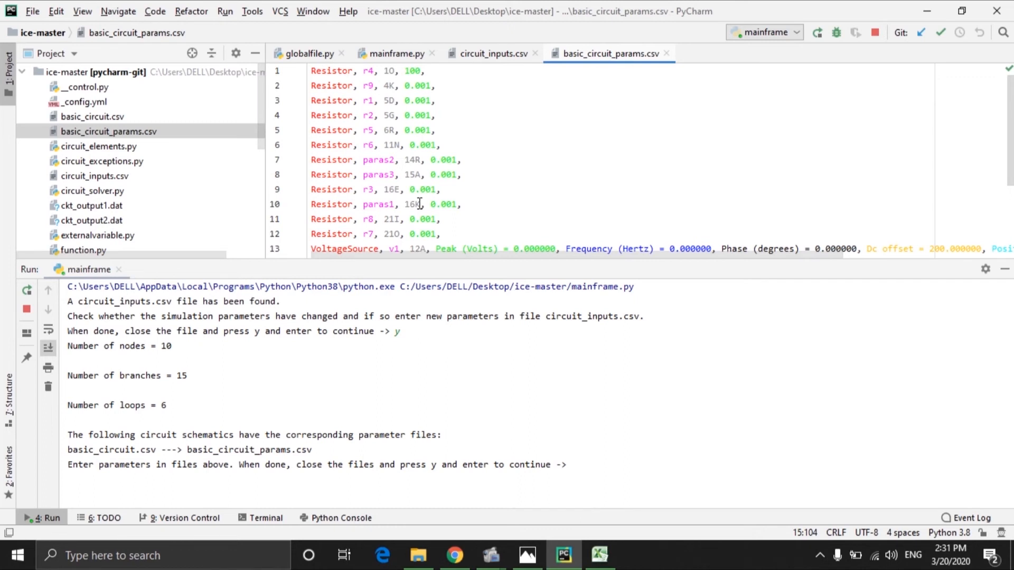
left_click(432, 131)
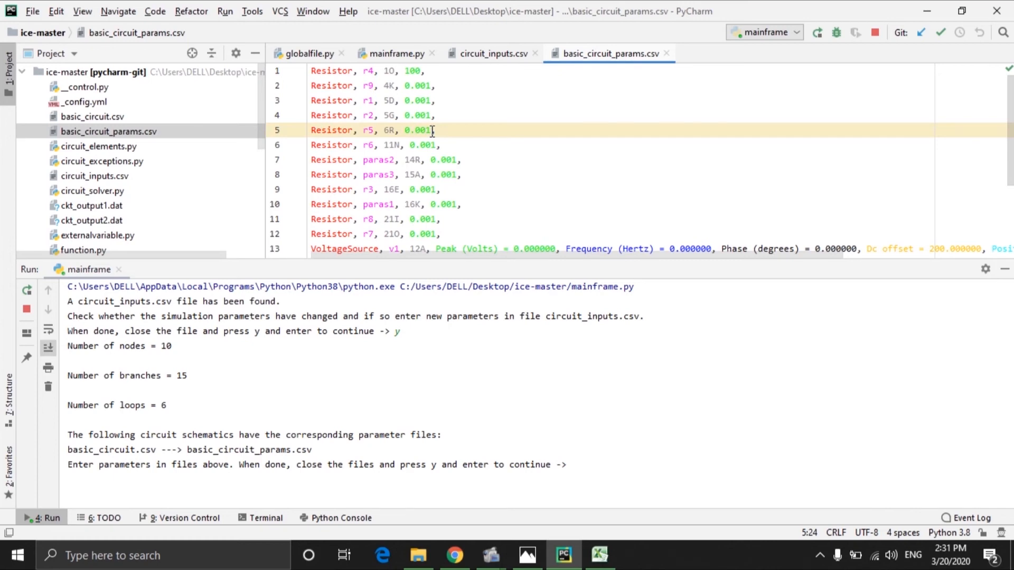
left_click(426, 161)
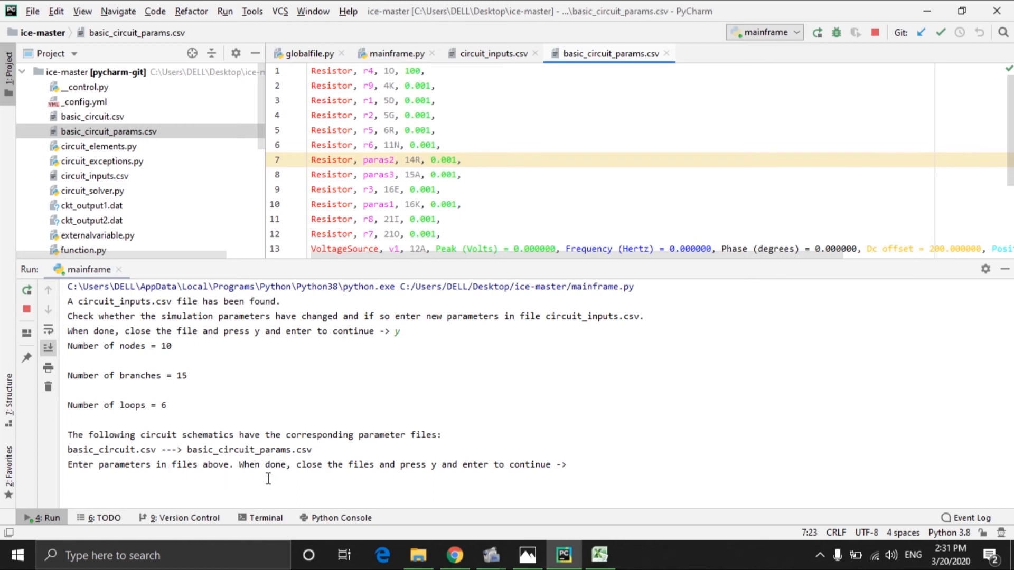
left_click(417, 543)
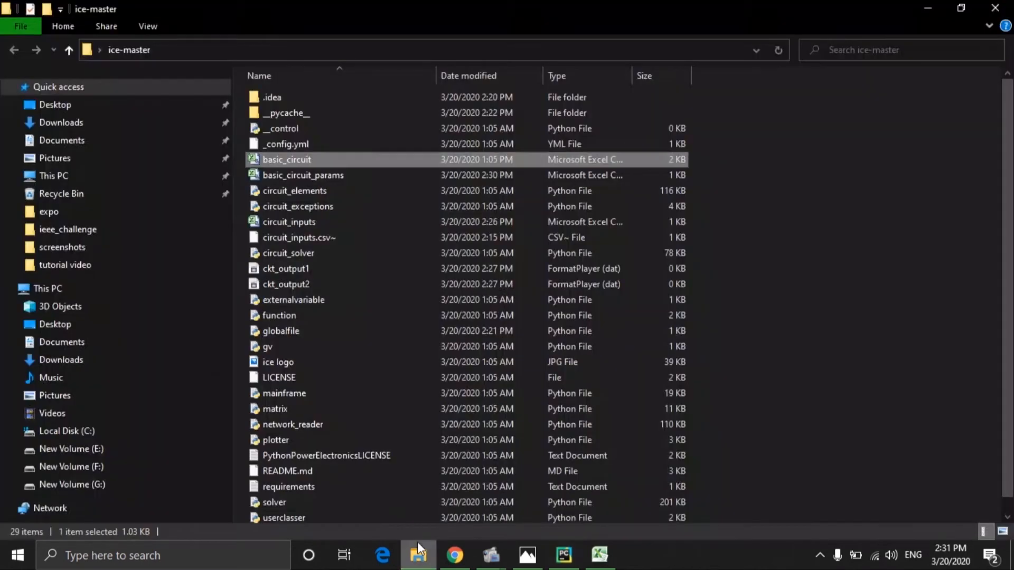
double_click(299, 170)
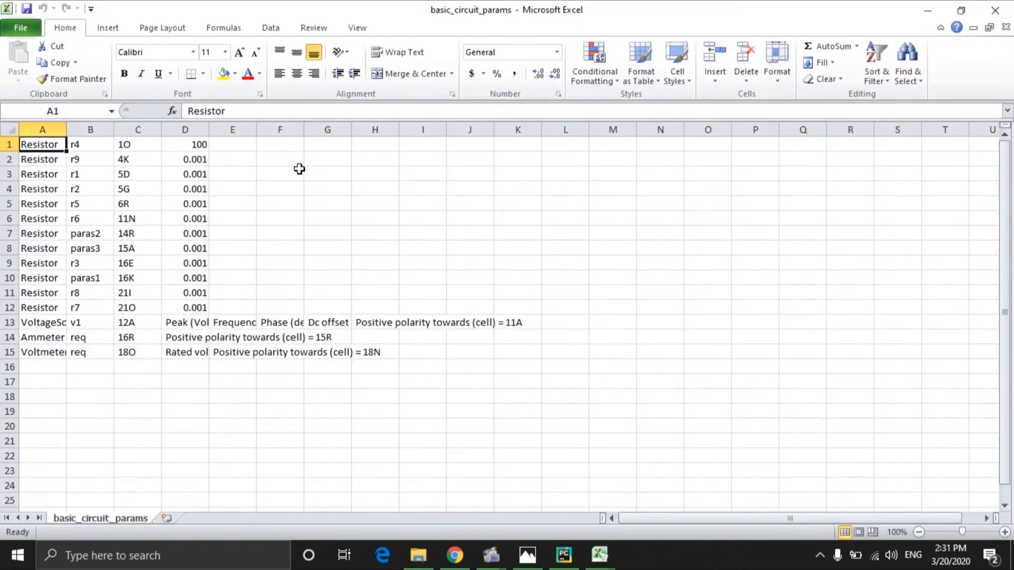
left_click(137, 172)
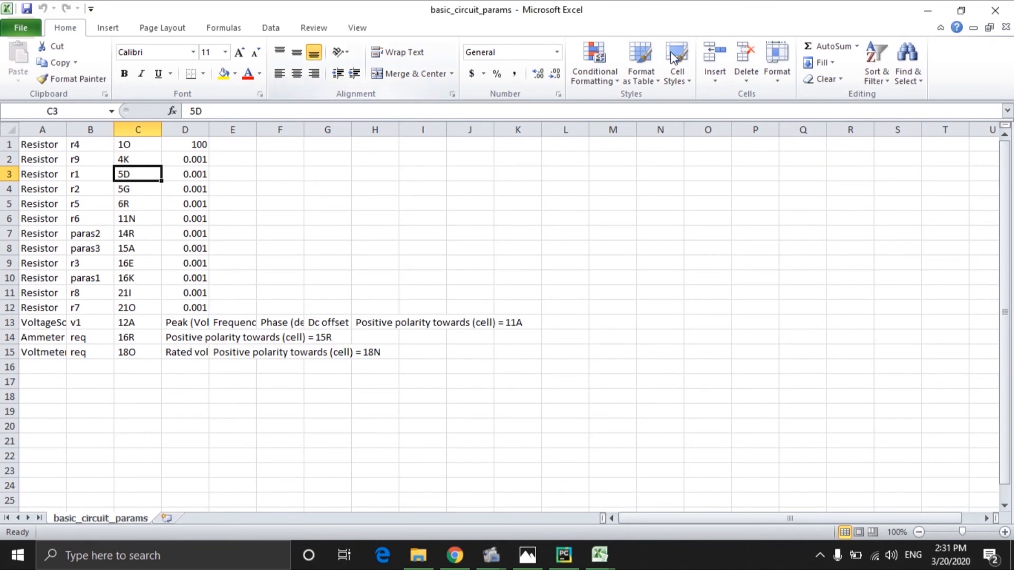
left_click(995, 10)
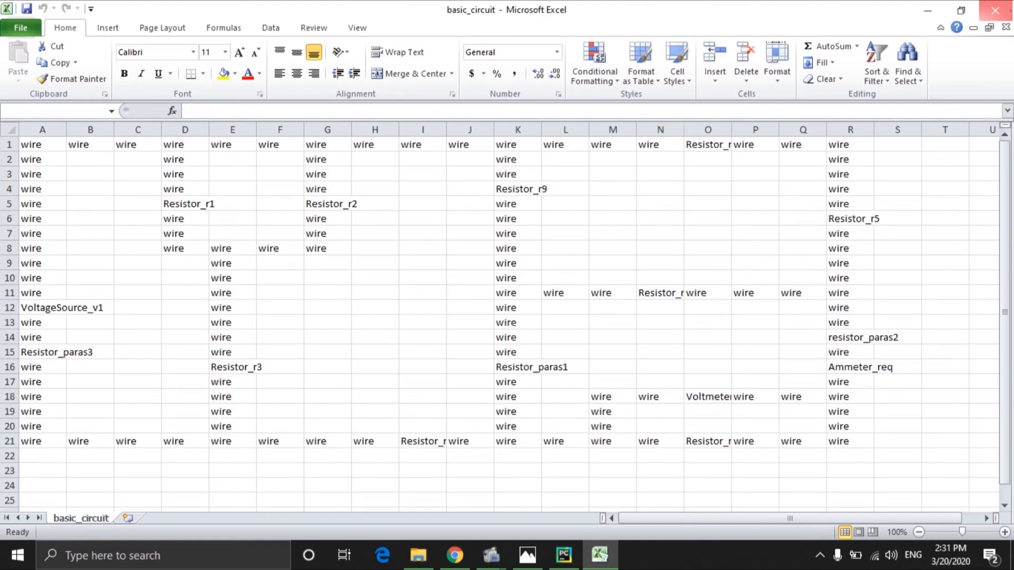
left_click(995, 10)
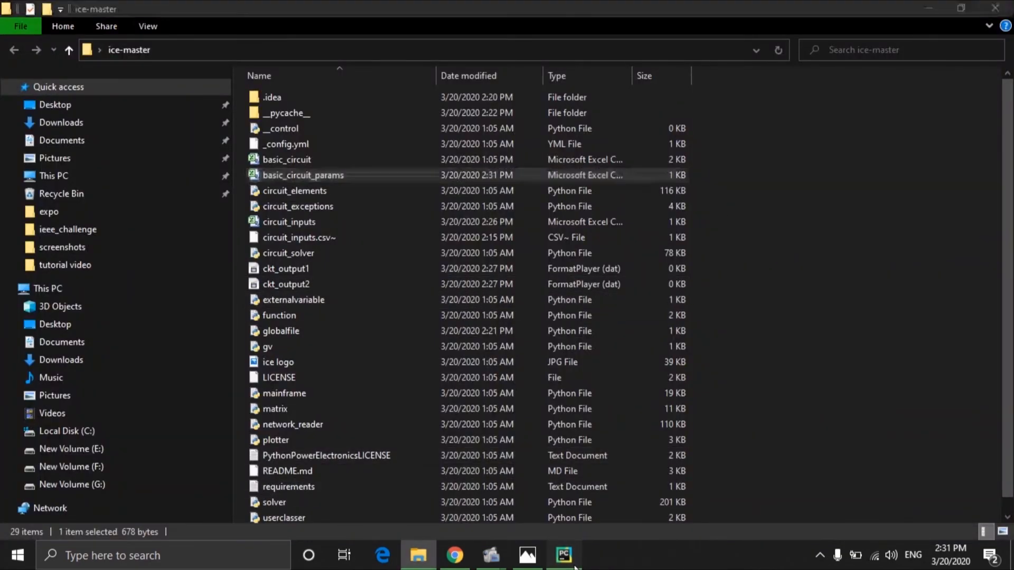
Step: Return to PyCharm, save all files, and answer y in the run console to continue the simulation
left_click(564, 555)
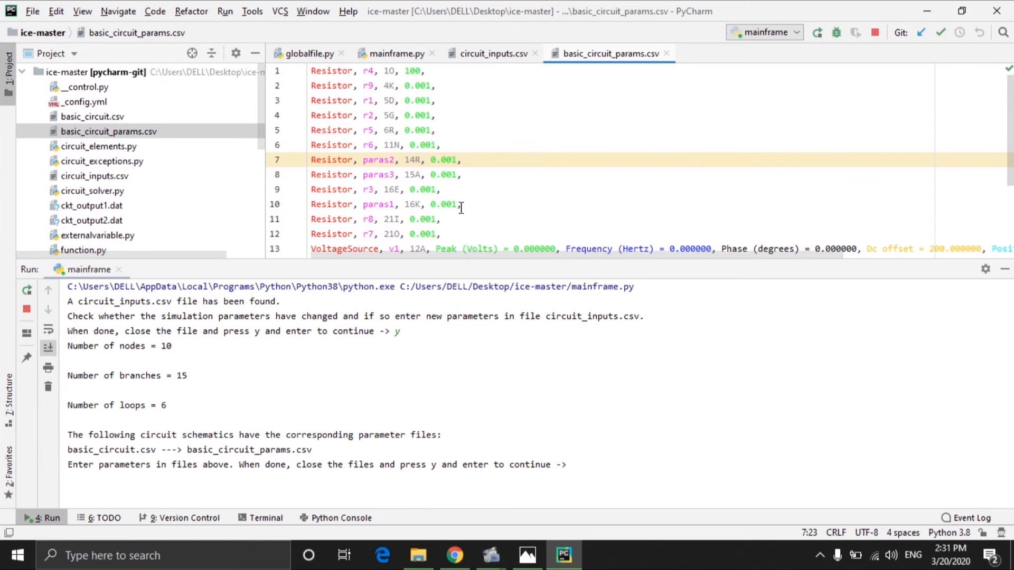
left_click(32, 11)
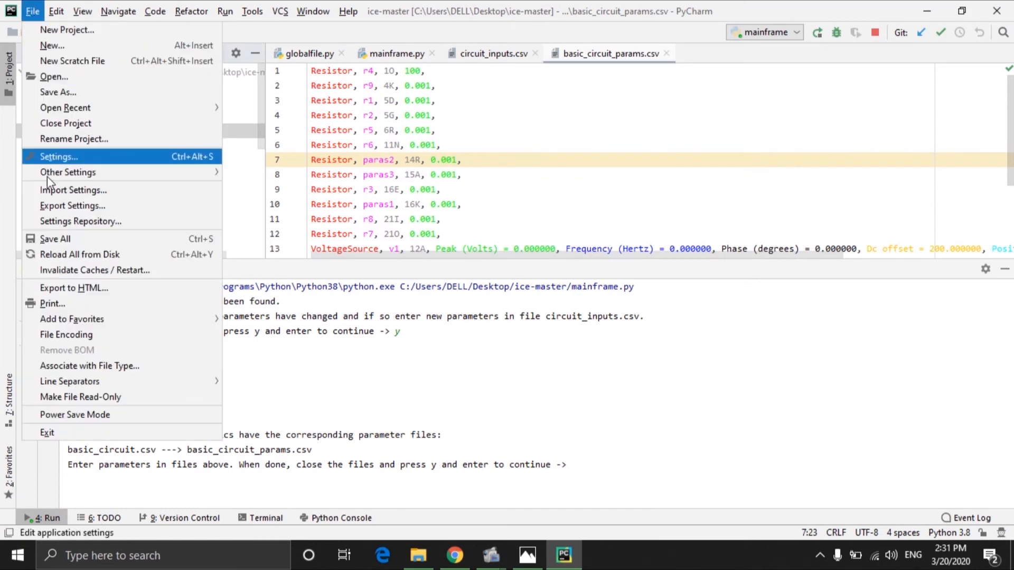
left_click(62, 237)
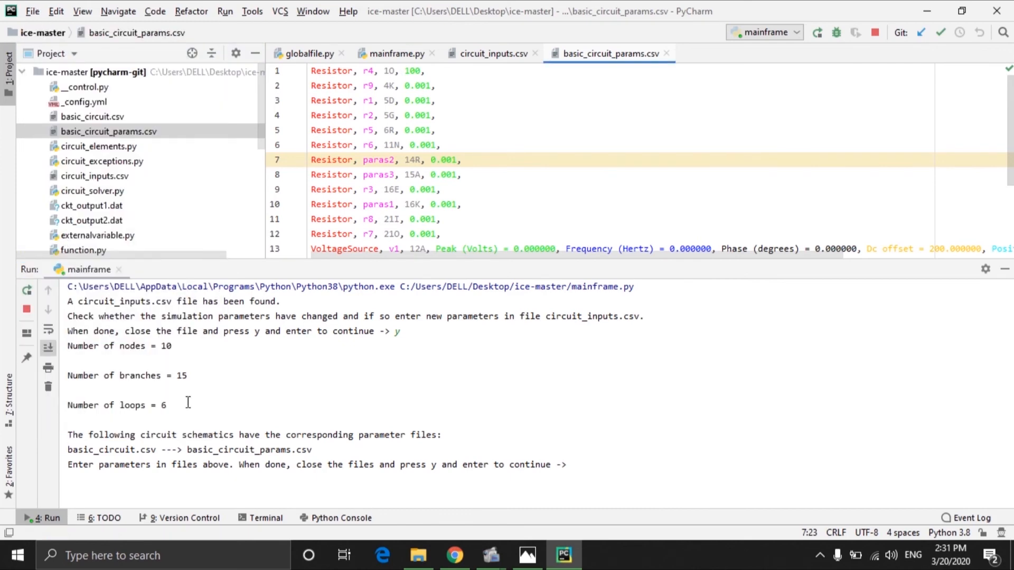
left_click(579, 464)
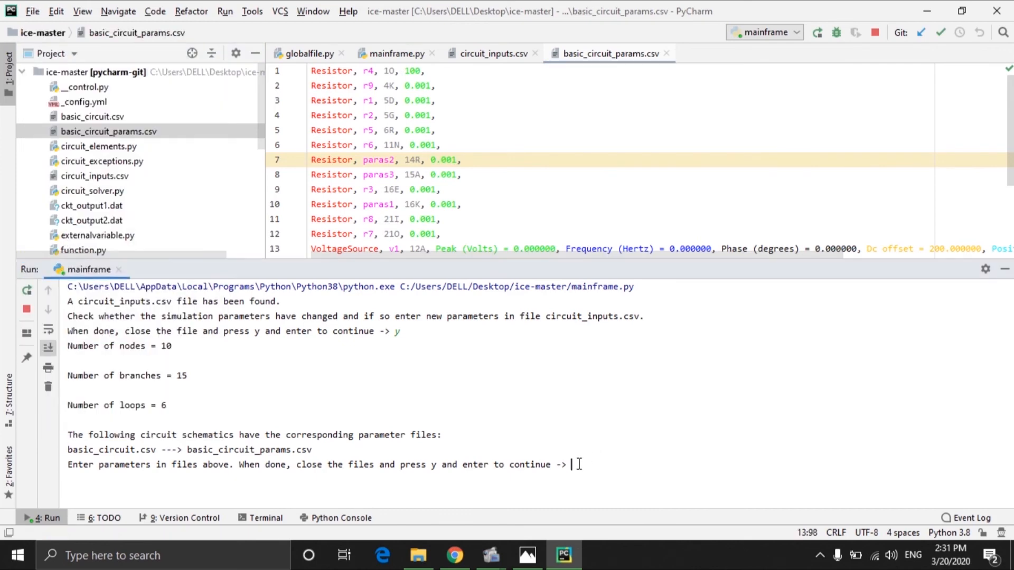
type("y")
key("Return")
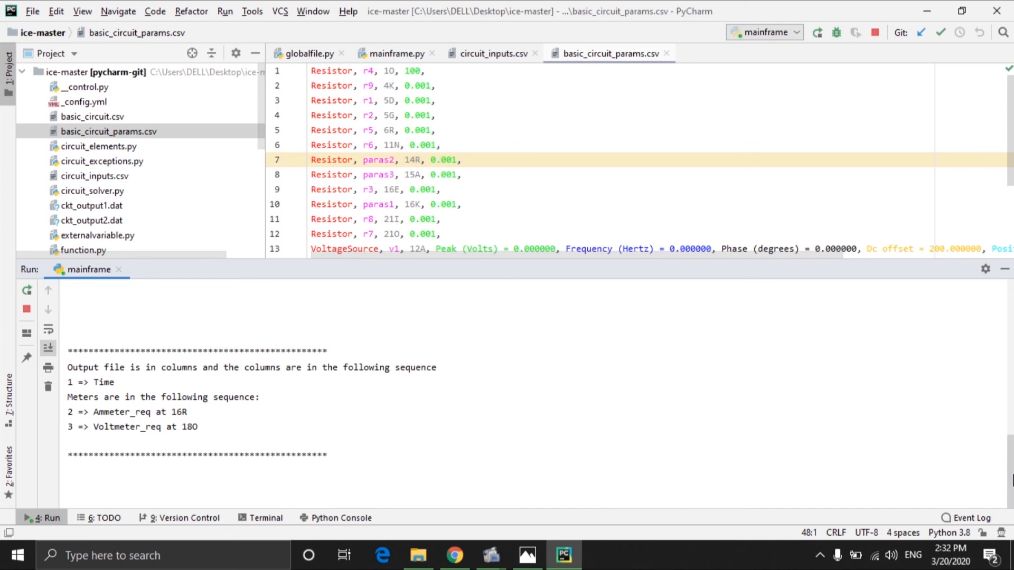
Step: Review the circuit_inputs.csv tab, the output files in the project tree, and the console's meter listing
left_click(486, 51)
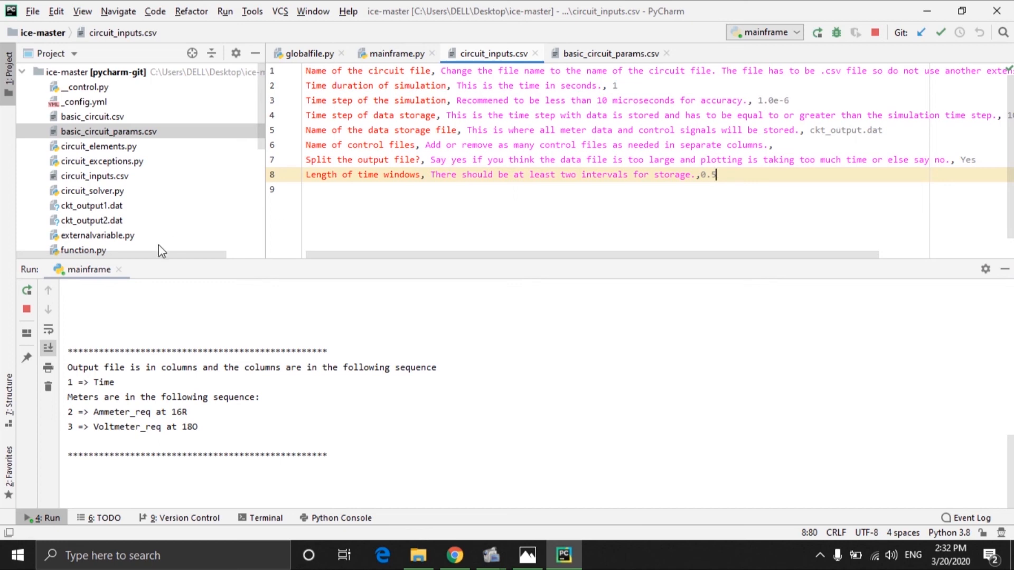
left_click(111, 207)
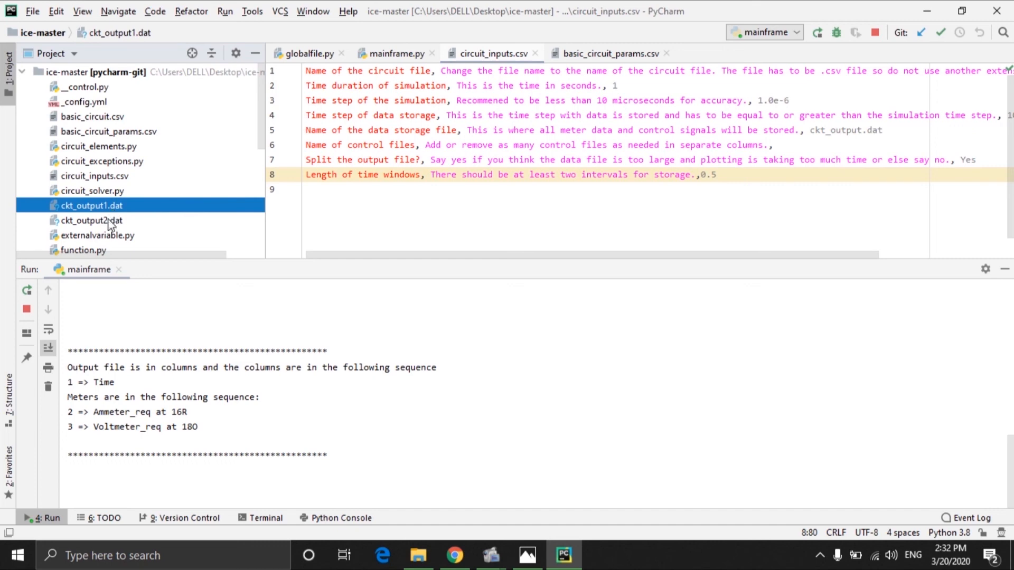
left_click(110, 221)
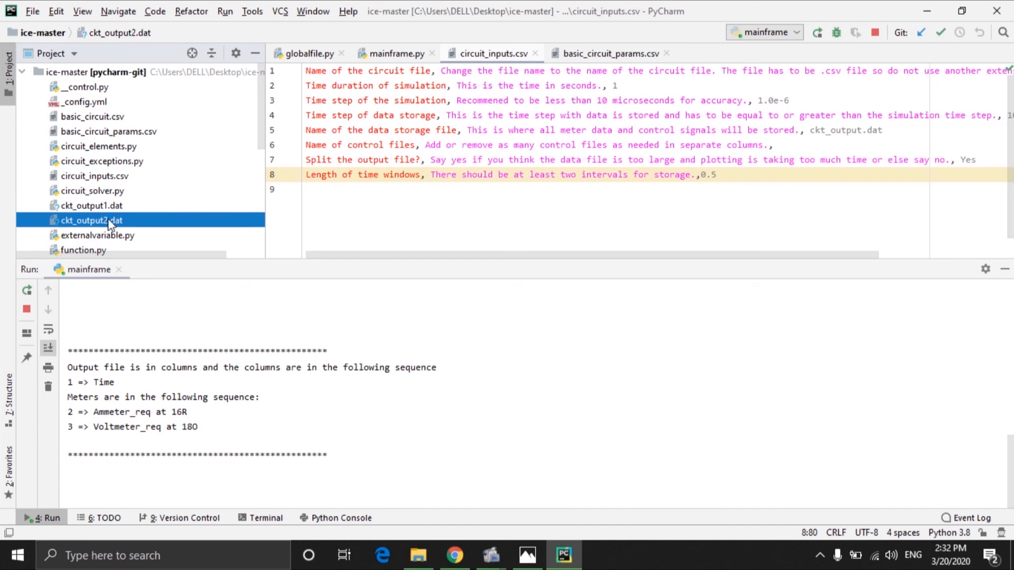
left_click(292, 410)
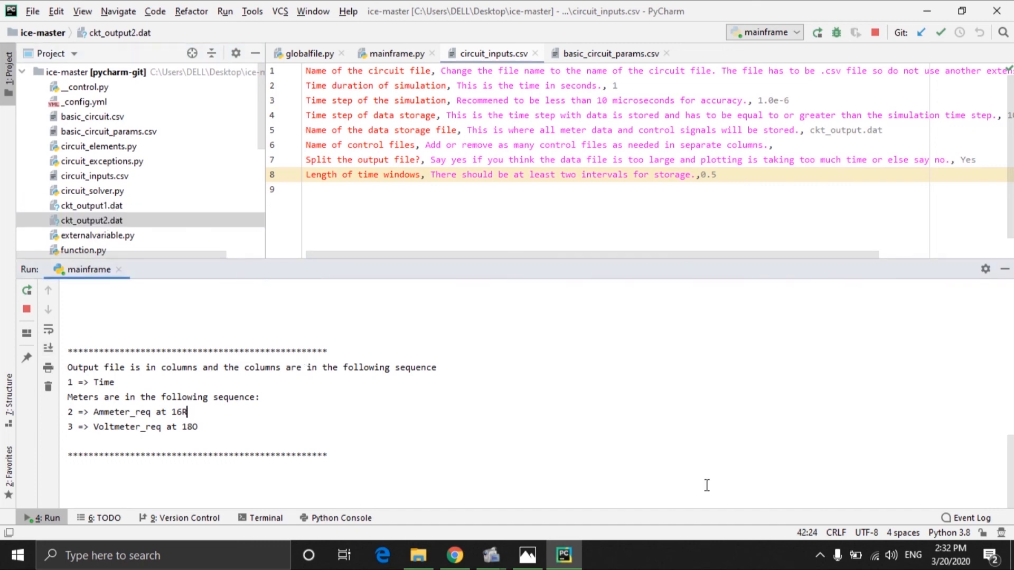
left_click(775, 493)
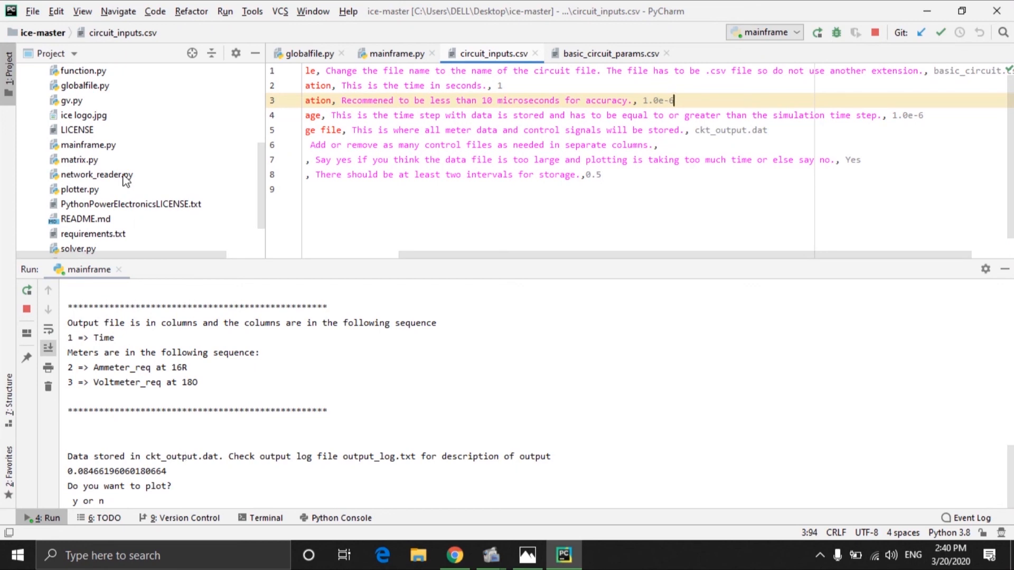
Step: Open ckt_output1.dat and ckt_output2.dat from the project tree to inspect the stored simulation data
scroll(126, 180, "up", 3)
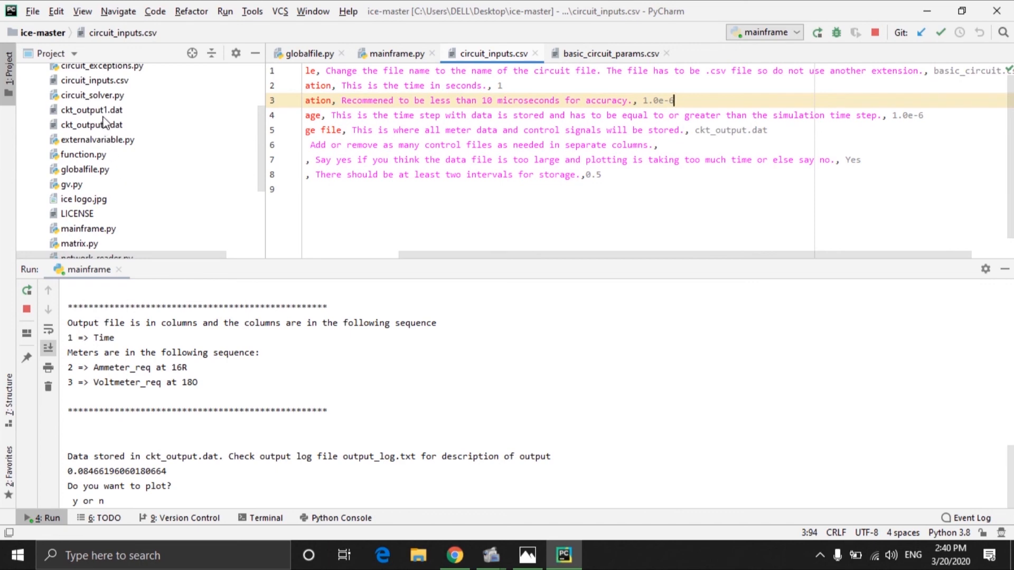
double_click(104, 114)
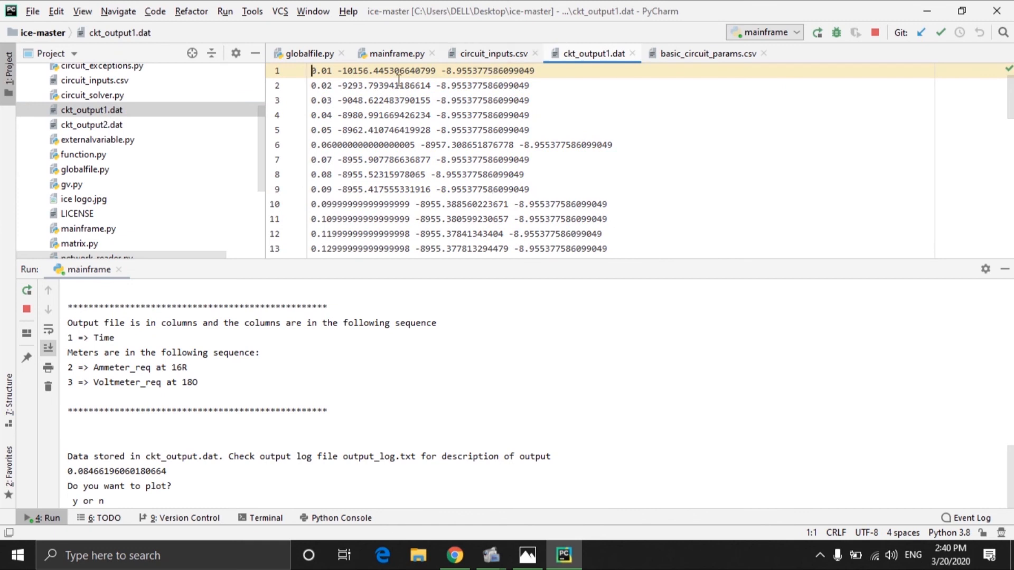
left_click(132, 126)
double_click(133, 126)
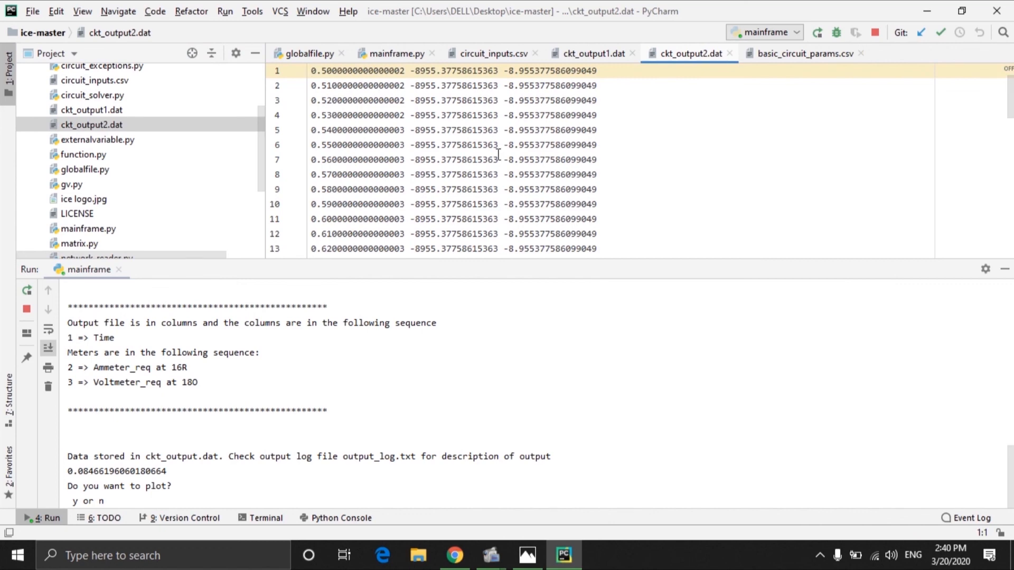
scroll(522, 125, "down", 14)
scroll(498, 155, "up", 13)
key("ctrl+Home")
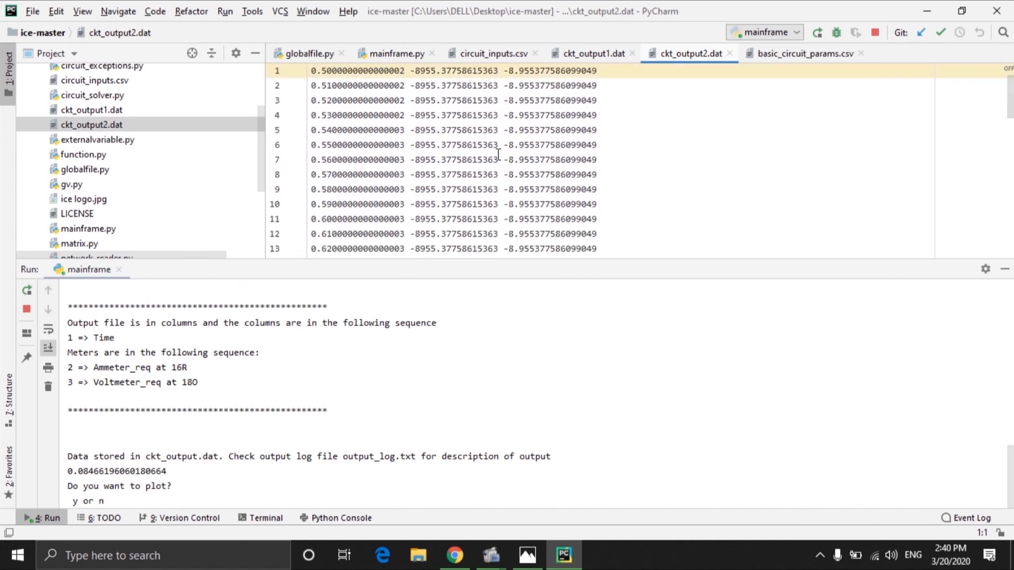